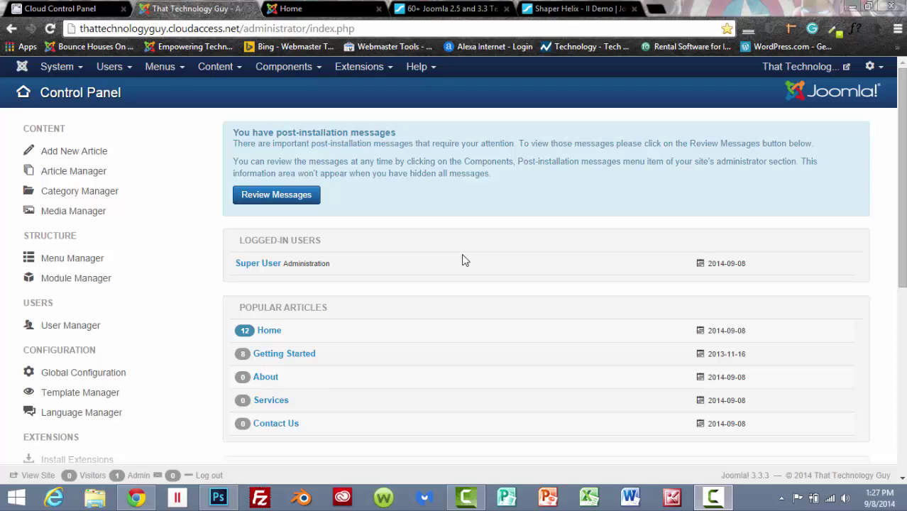
Step: Create a new site module of the Custom HTML type from the Module Manager
left_click(363, 67)
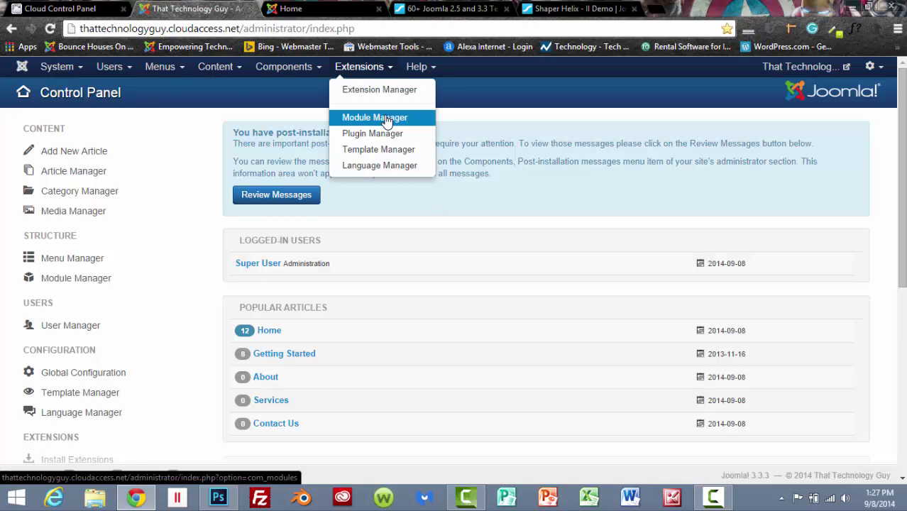
left_click(379, 117)
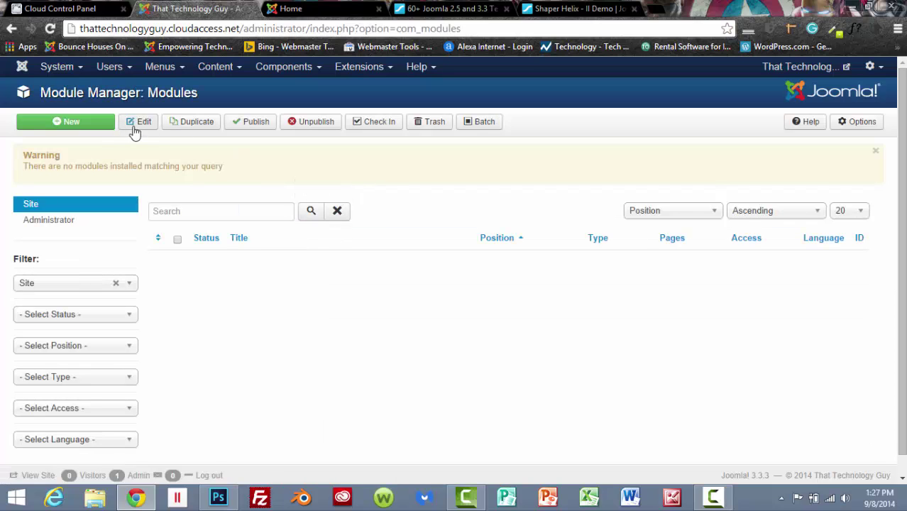
left_click(87, 128)
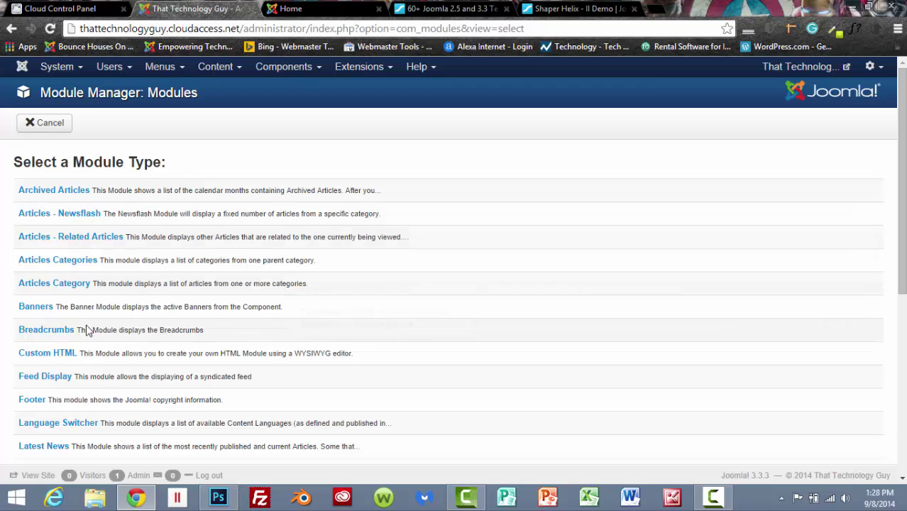
left_click(58, 360)
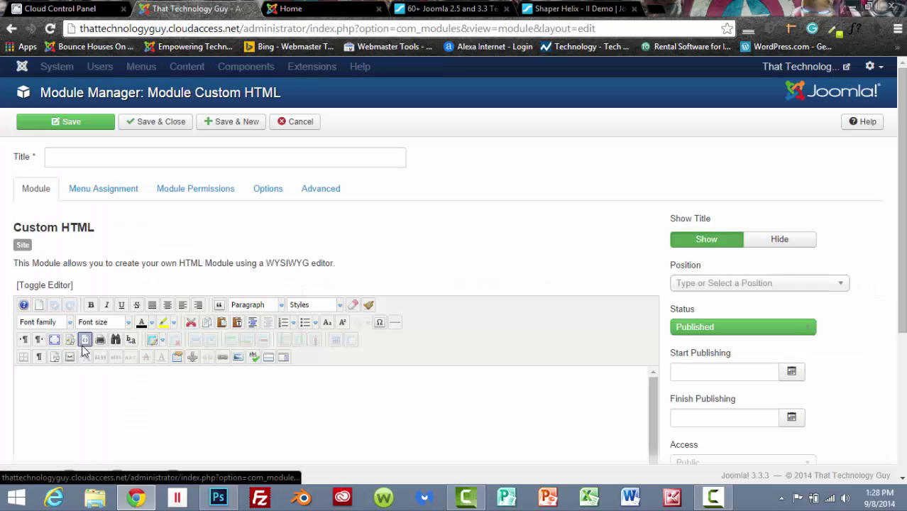
Step: Title the module "Carousel Home Page" and hide its title on the site
left_click(111, 156)
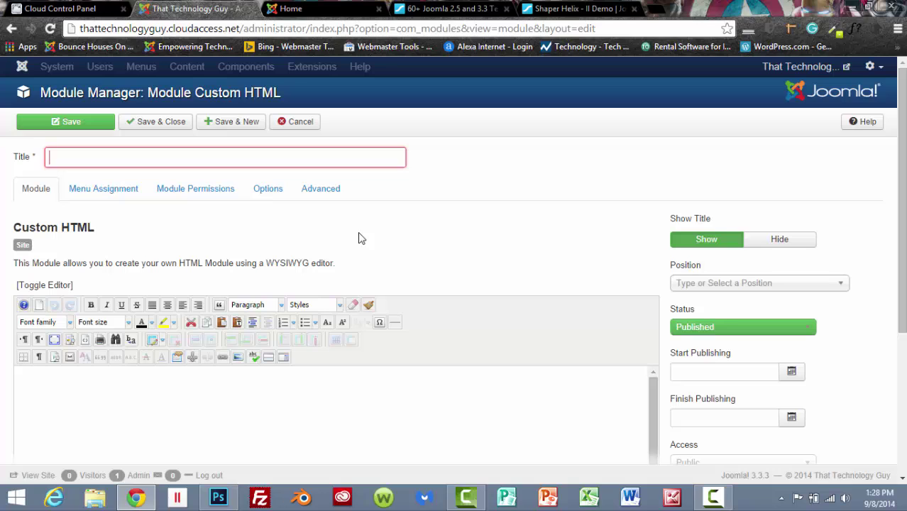
type("Ca")
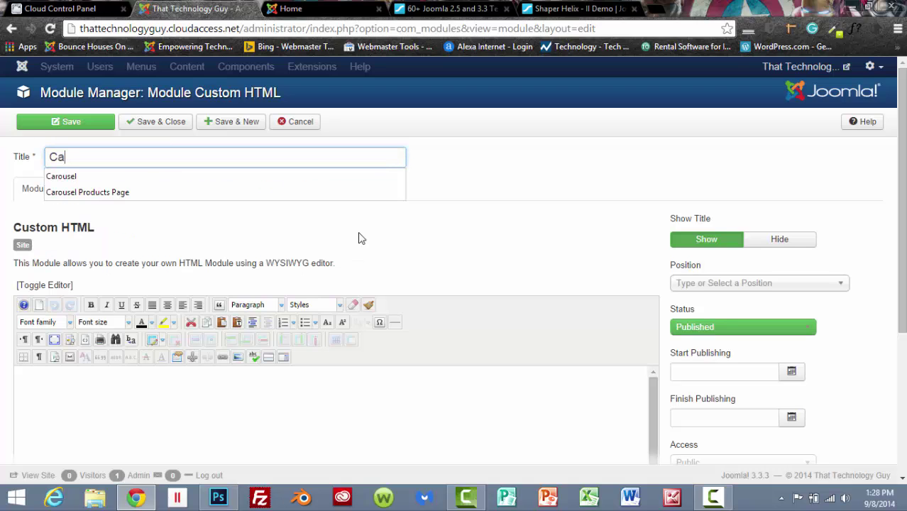
type("rousel Home Page")
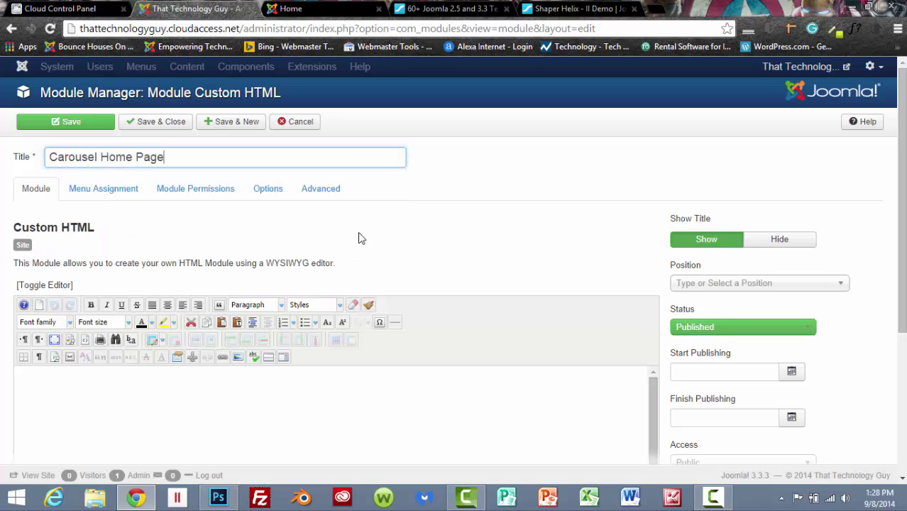
left_click(778, 240)
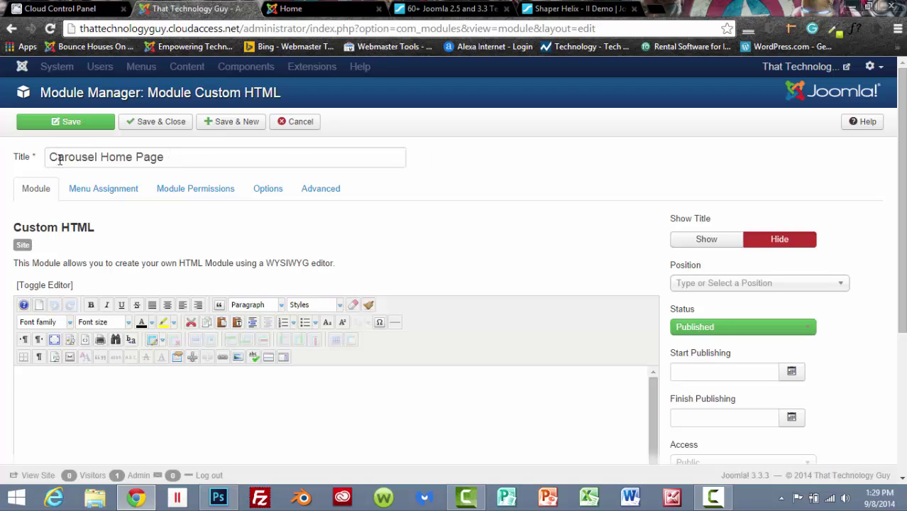
Step: Assign the module only to selected pages, with Home in the Main Menu as the sole selection
left_click(103, 190)
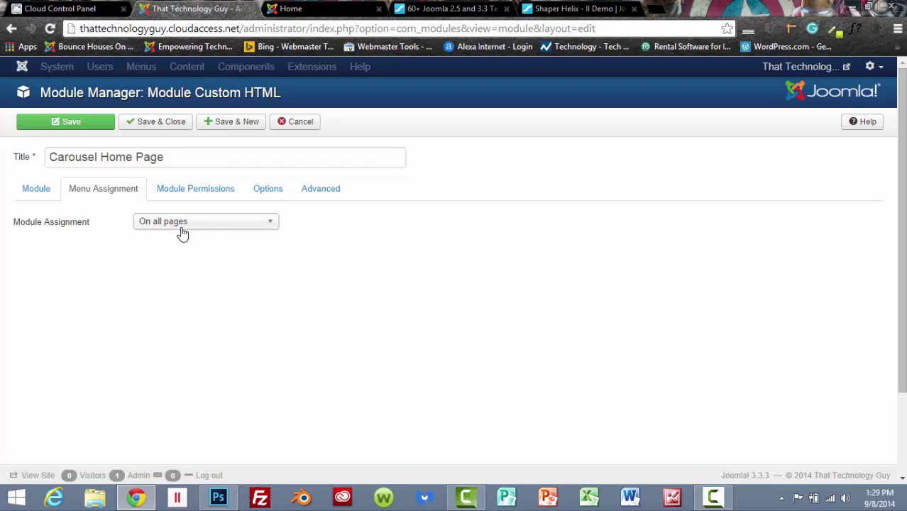
left_click(258, 225)
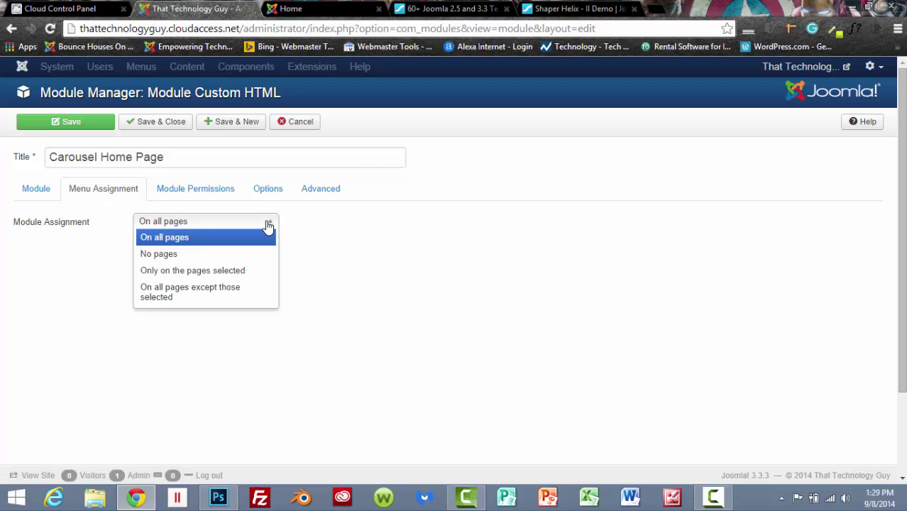
left_click(251, 272)
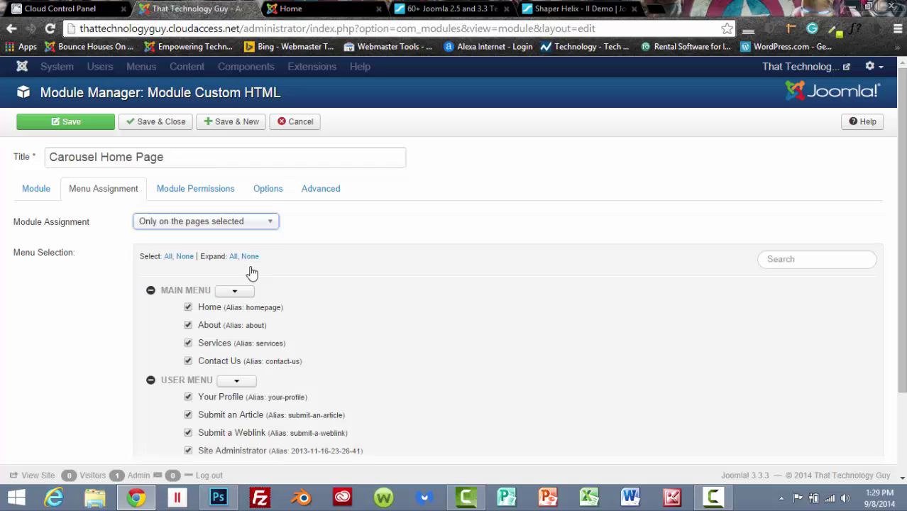
left_click(186, 259)
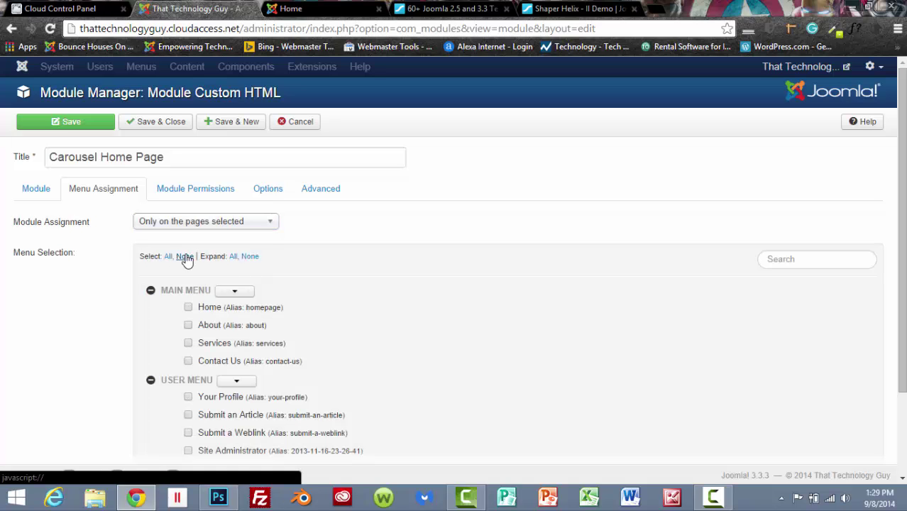
left_click(188, 308)
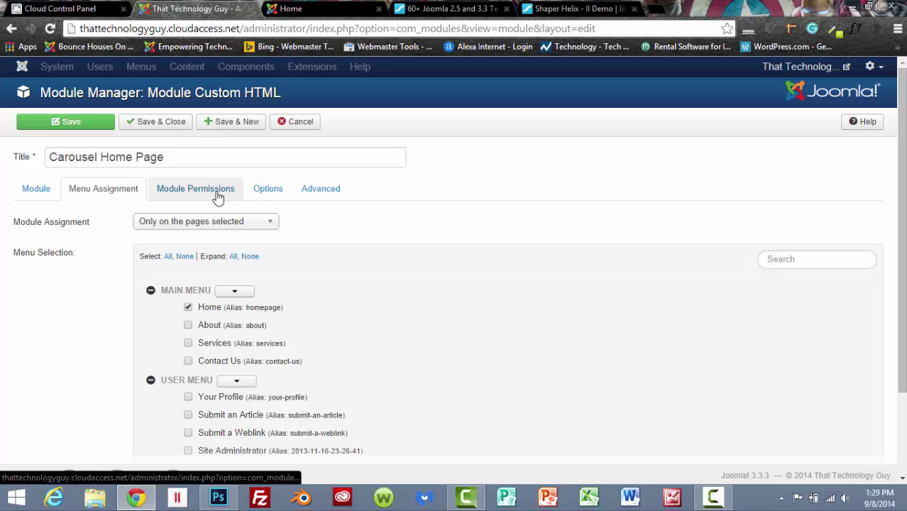
Step: Enable Prepare Content in the module's options and return to its main content settings
left_click(266, 191)
scroll(397, 254, "down", 1)
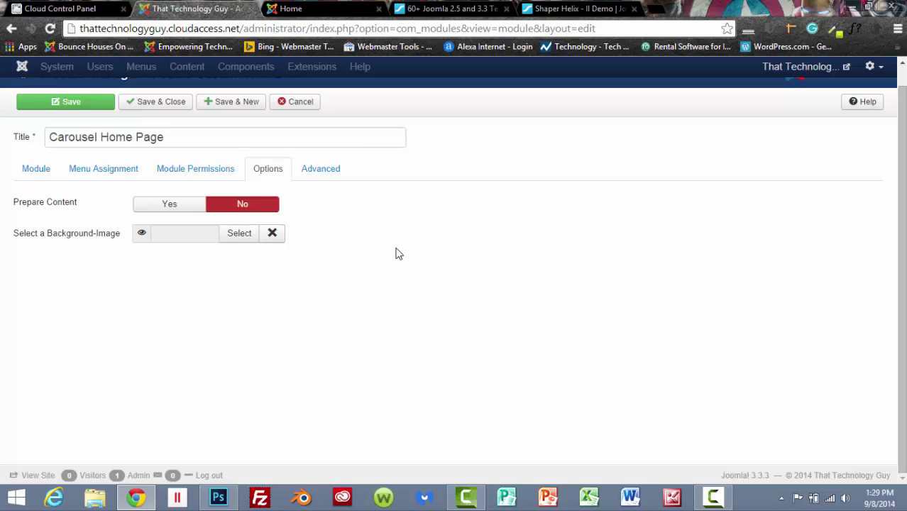
mouse_move(55, 213)
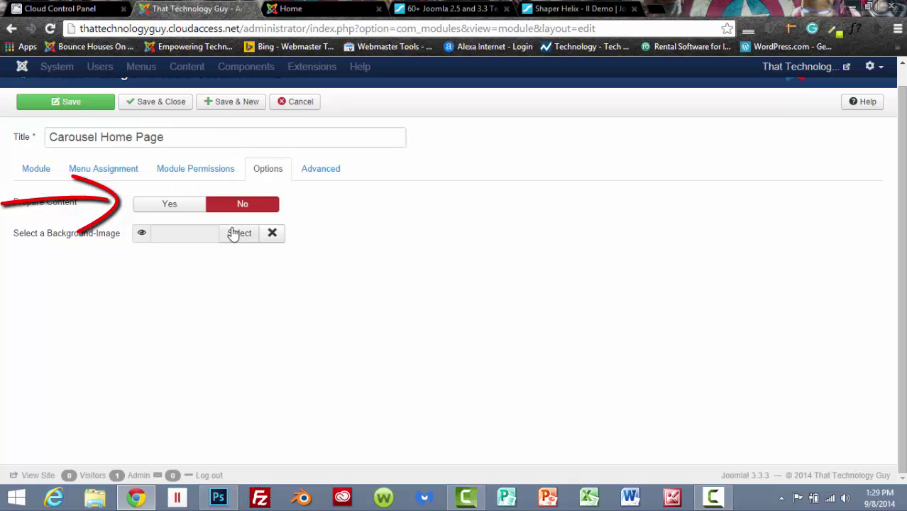
left_click(182, 208)
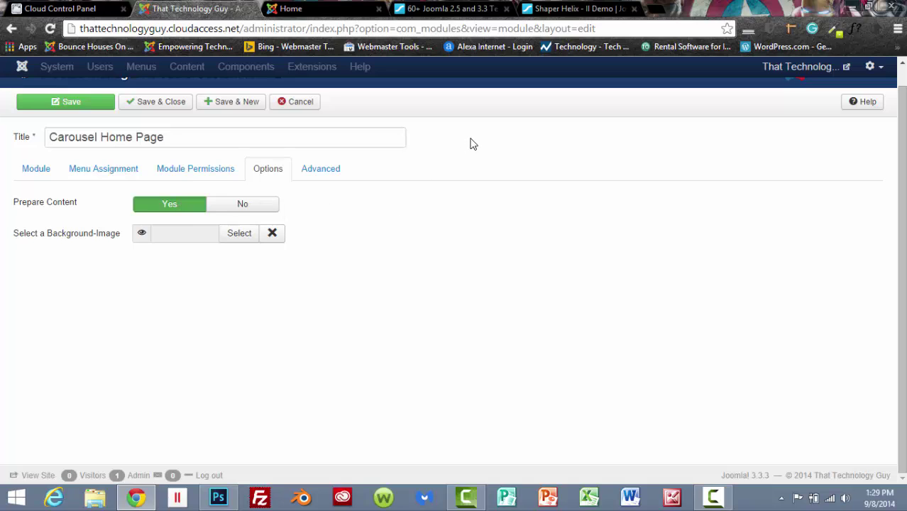
left_click(36, 169)
scroll(159, 282, "down", 2)
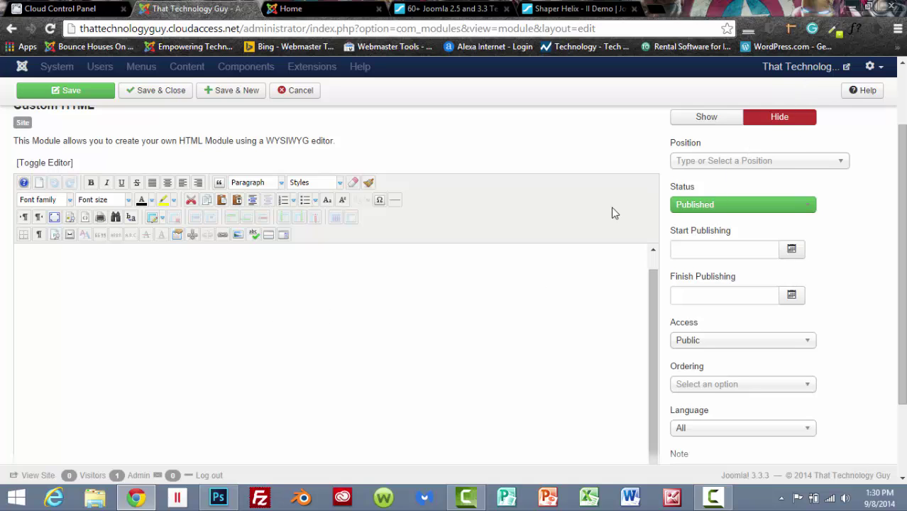
Step: Switch to Photoshop and open the black-and-white albert-einstein image from the That Techno Guy pictures folder
key("alt+Tab")
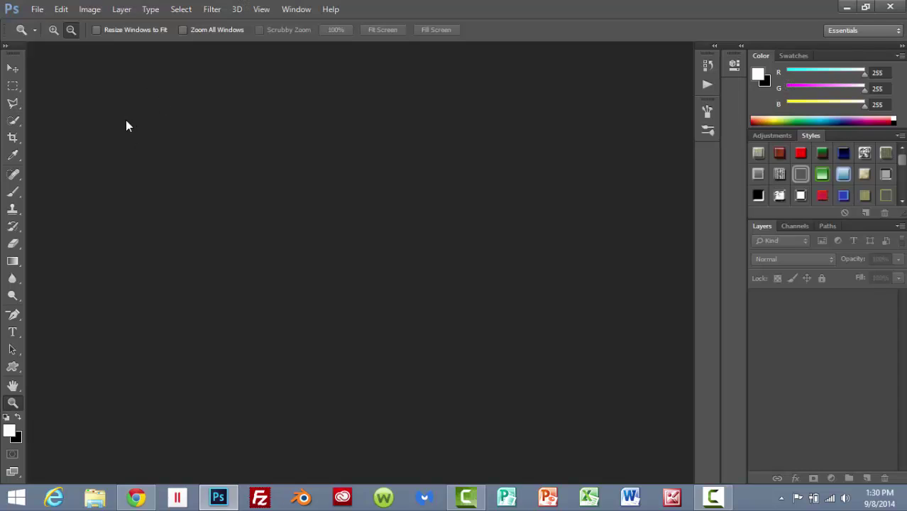
left_click(38, 10)
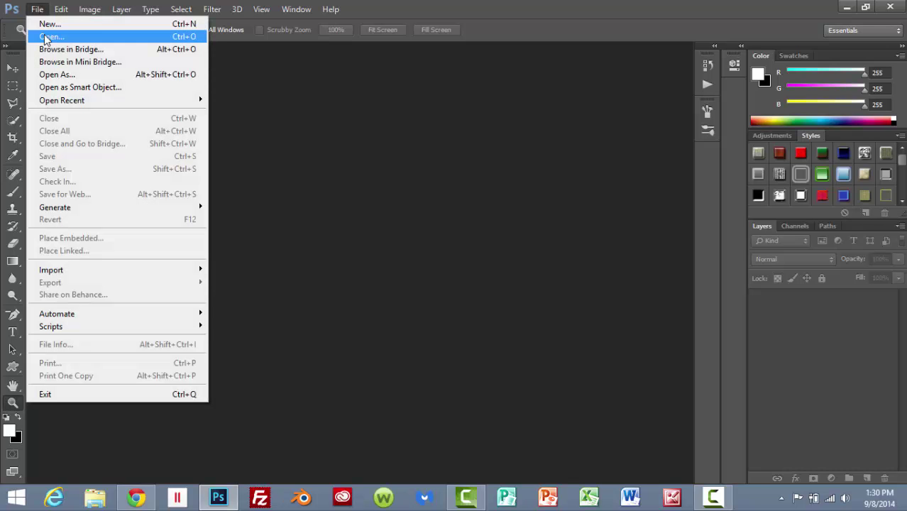
left_click(46, 36)
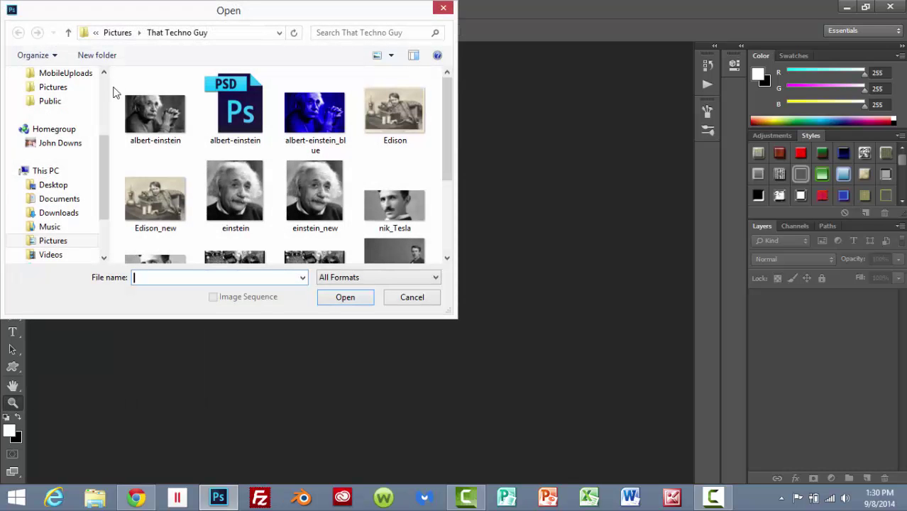
double_click(157, 114)
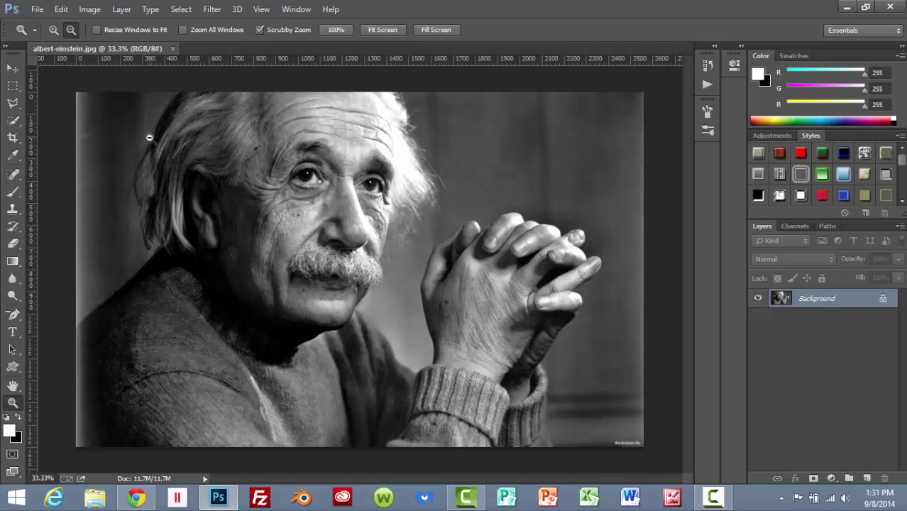
Step: Resize the image to 600 pixels wide with proportional height and view it at 100%
left_click(89, 10)
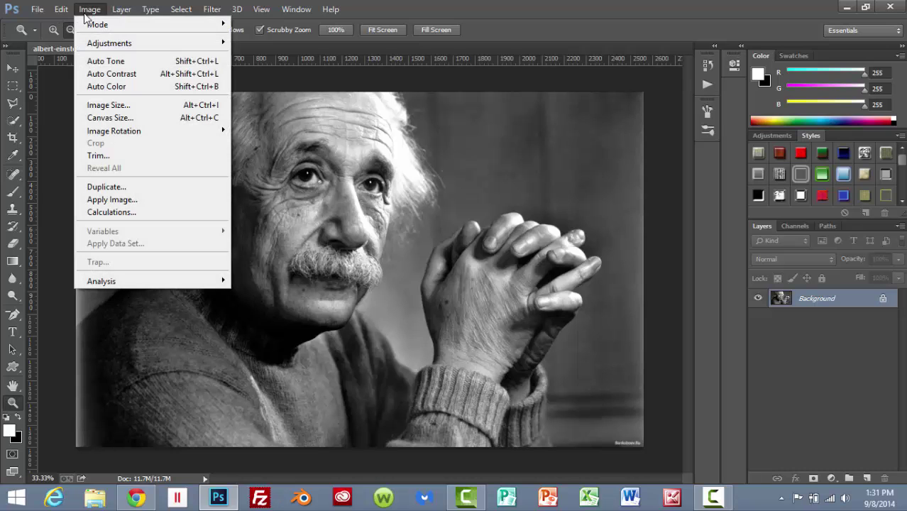
left_click(109, 105)
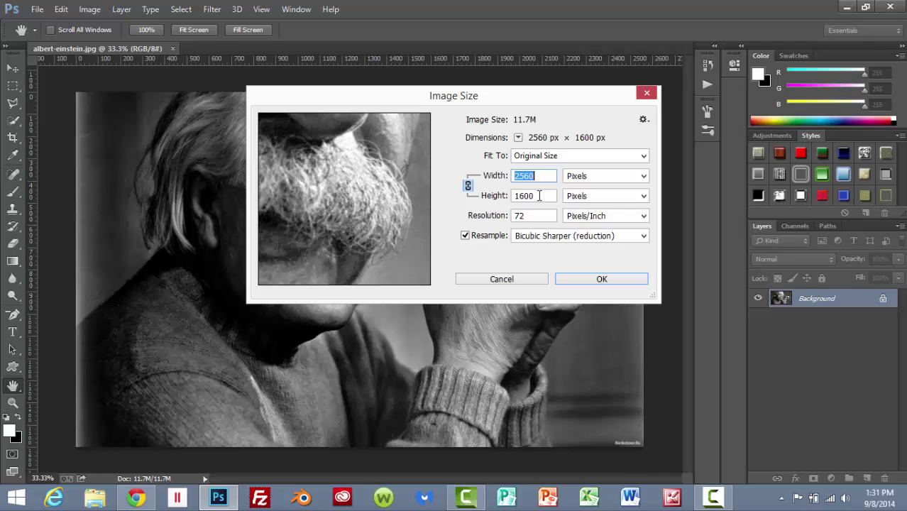
type("600")
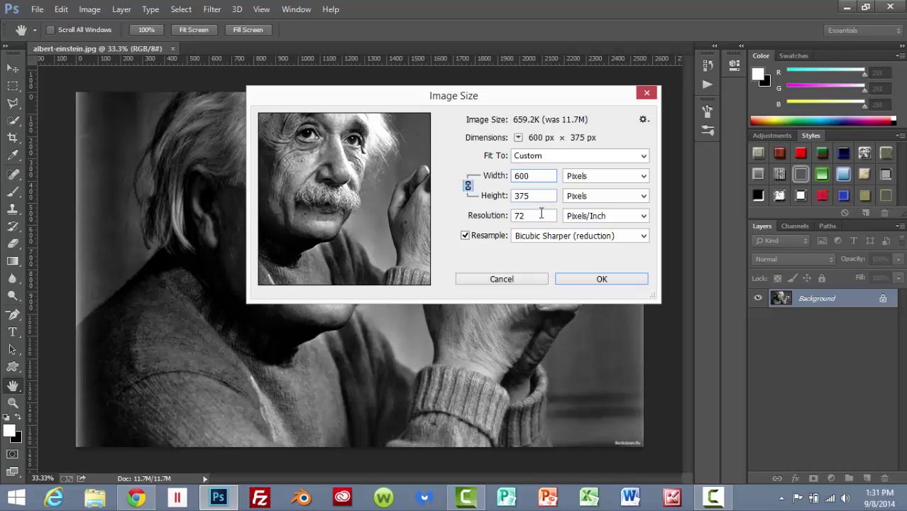
left_click(578, 281)
key("z")
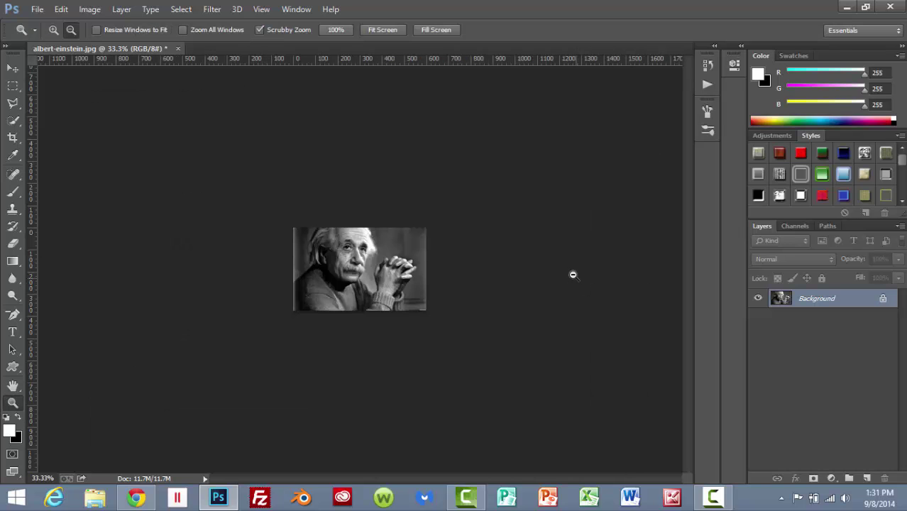
left_click(344, 32)
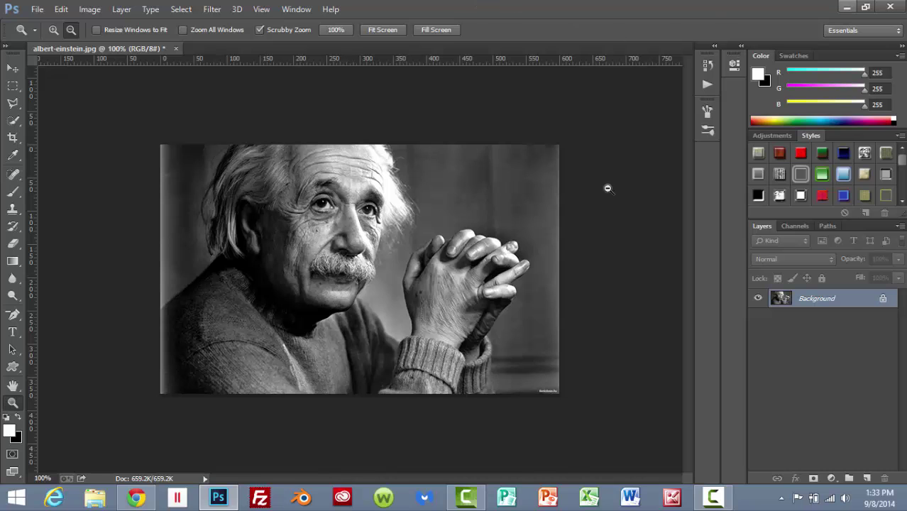
Step: Return to the Joomla administrator in the browser, then save and close the Carousel Home Page module
left_click(847, 10)
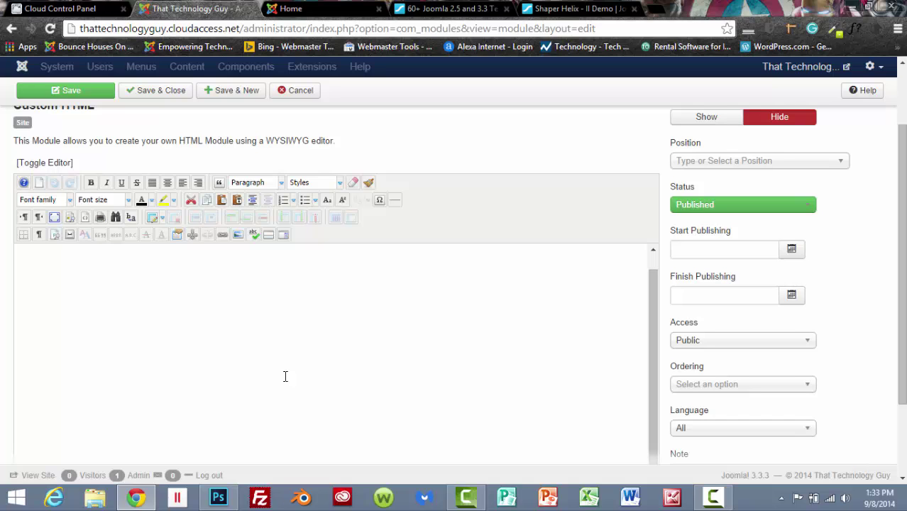
scroll(306, 368, "up", 2)
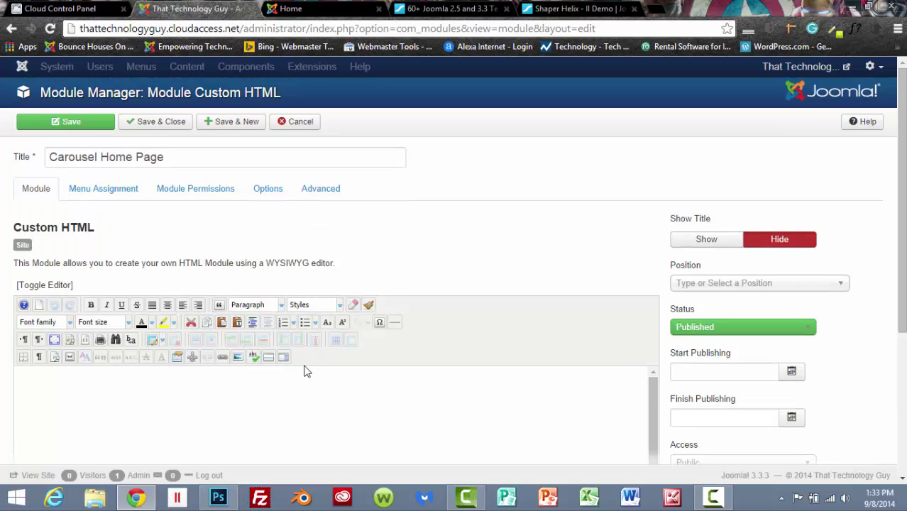
left_click(157, 125)
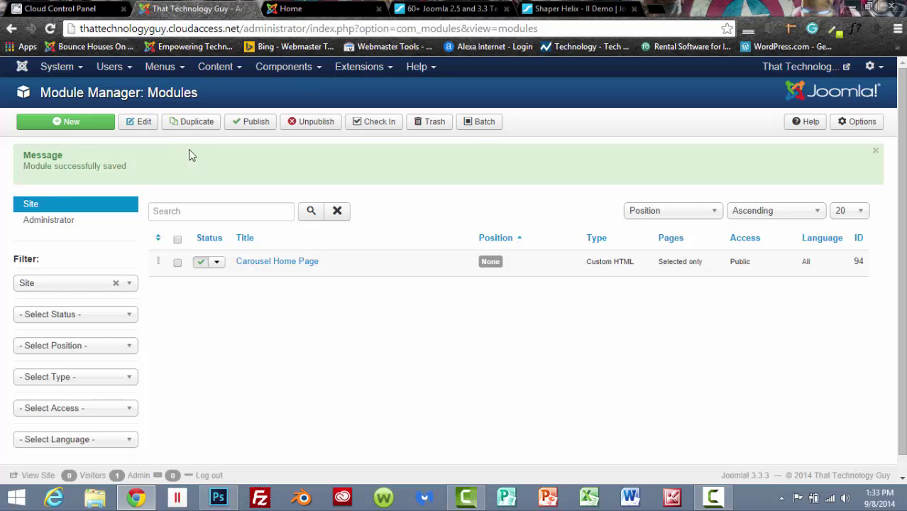
Step: Open the Media Manager and review the images uploaded for the carousel
left_click(217, 71)
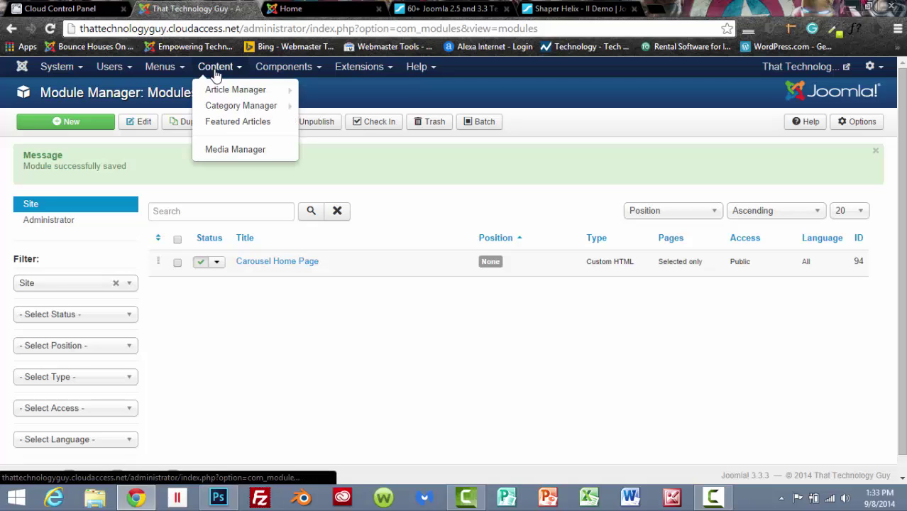
left_click(235, 147)
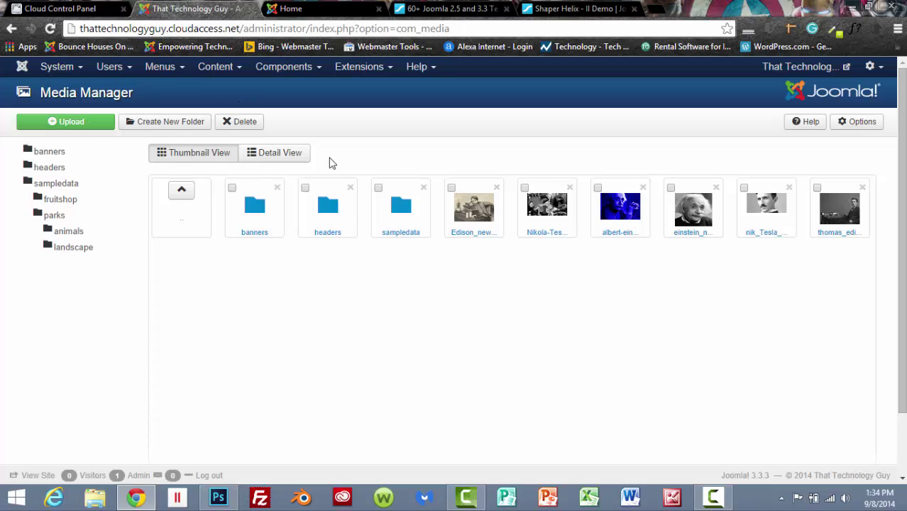
Step: Reopen the Carousel Home Page module for editing from the Module Manager
left_click(361, 67)
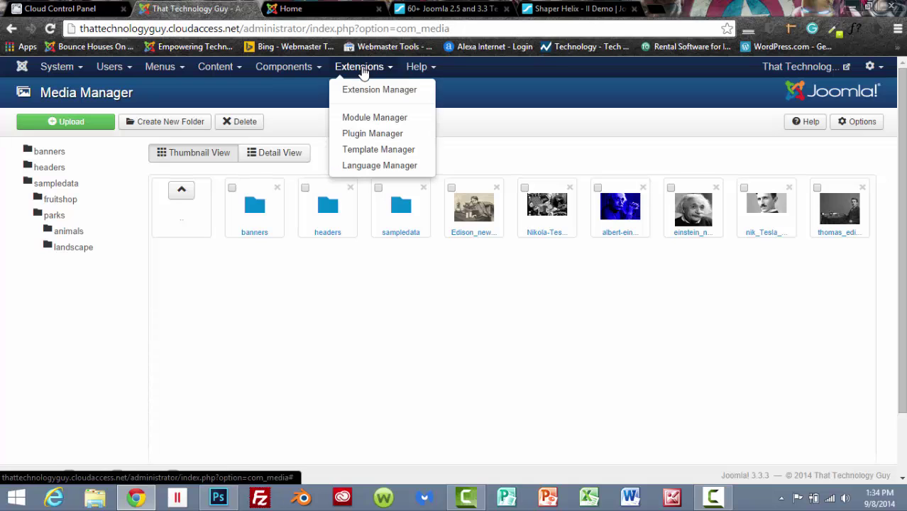
left_click(379, 117)
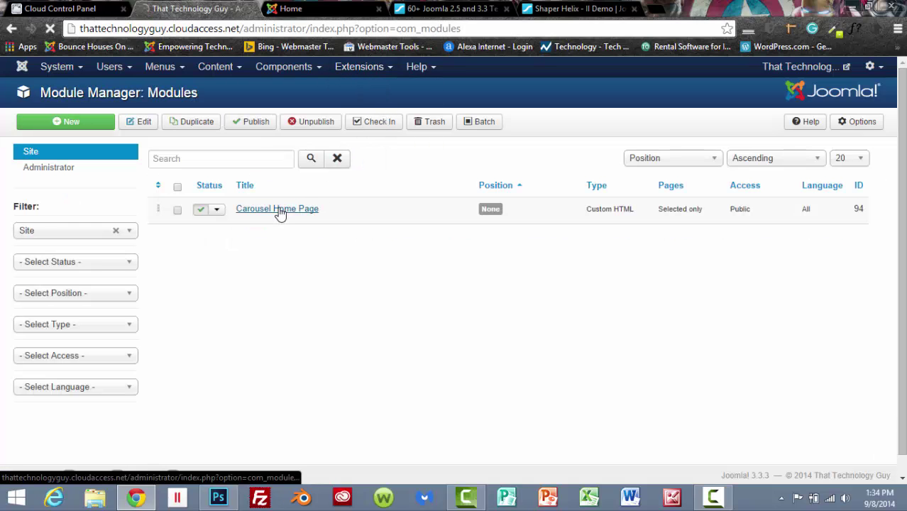
left_click(279, 210)
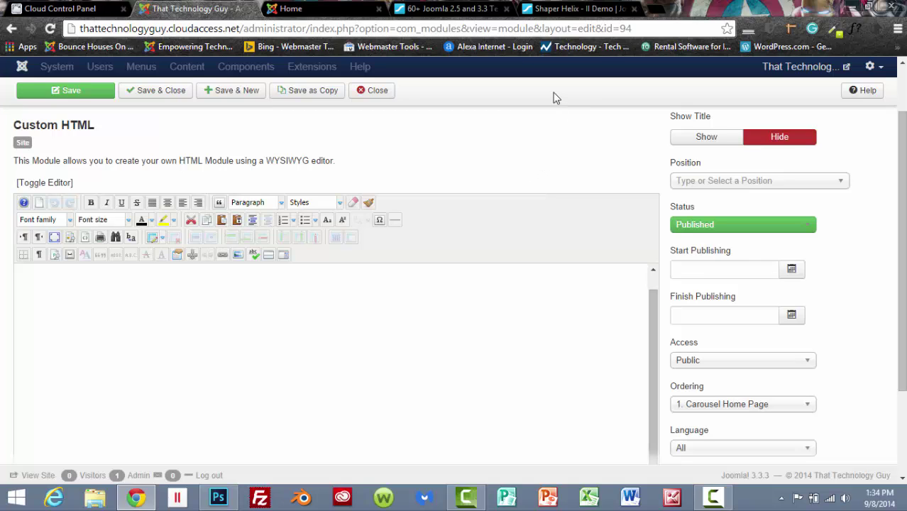
Step: Switch to the Helix II demo page and examine the sample carousel and its shortcode
left_click(611, 8)
scroll(462, 171, "up", 5)
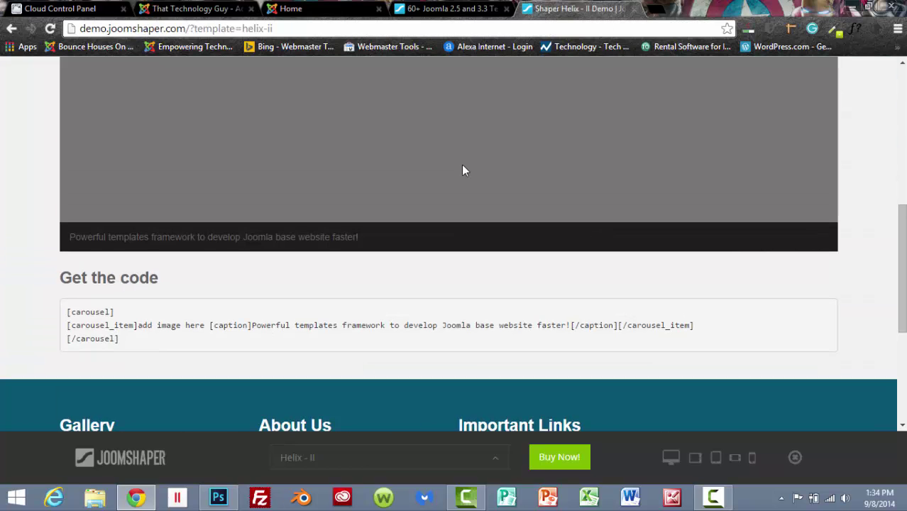
scroll(462, 170, "down", 6)
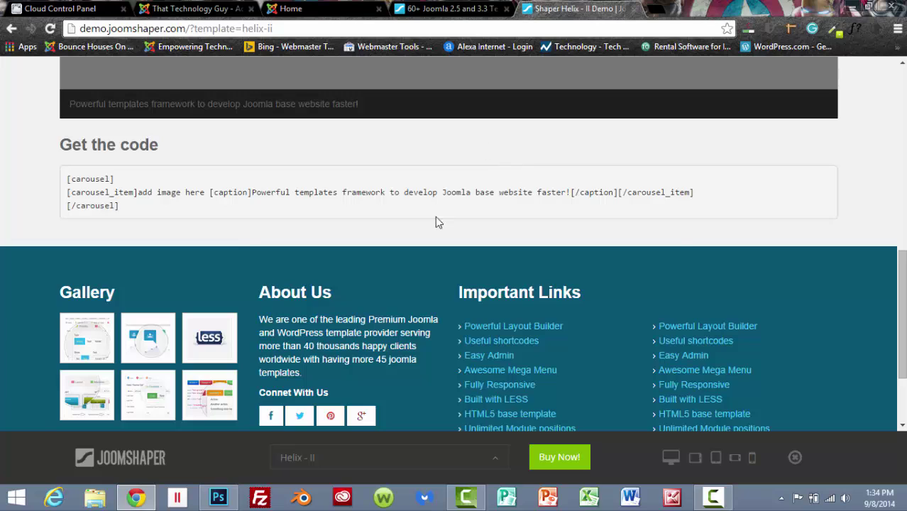
scroll(419, 226, "up", 6)
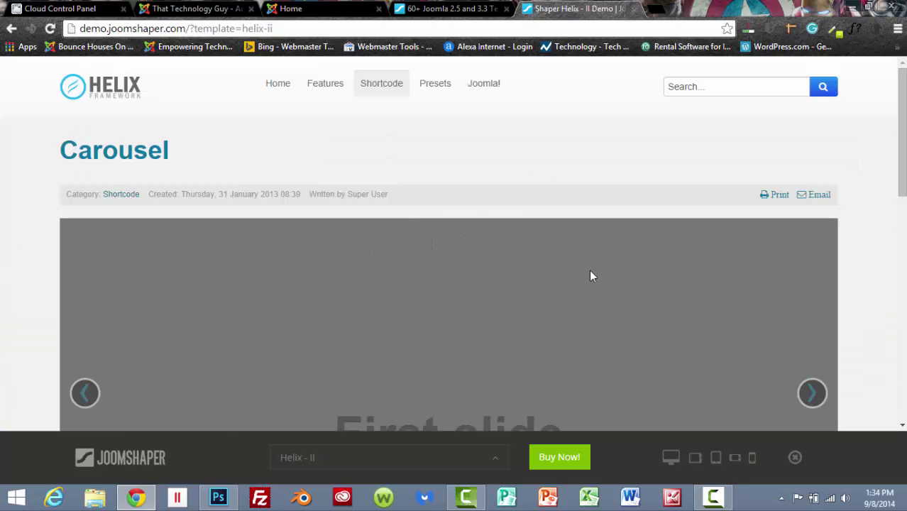
scroll(577, 278, "down", 3)
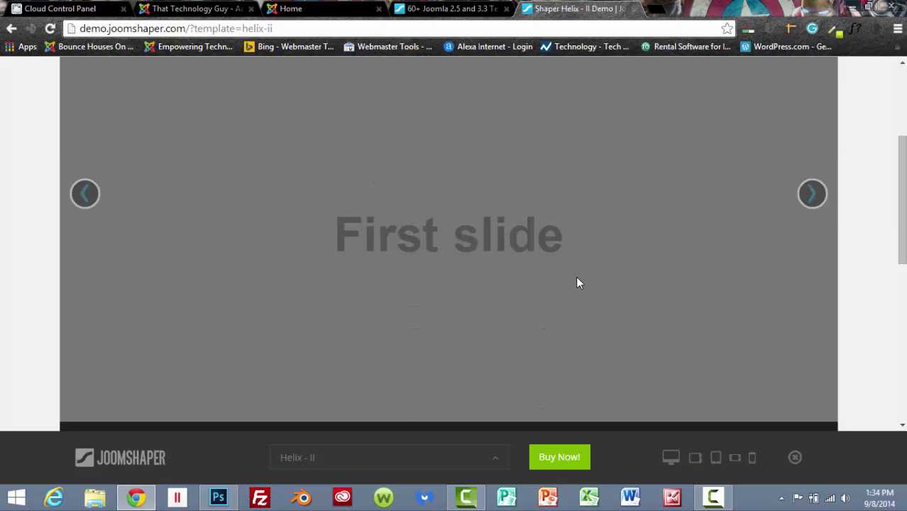
scroll(577, 279, "up", 3)
mouse_move(382, 85)
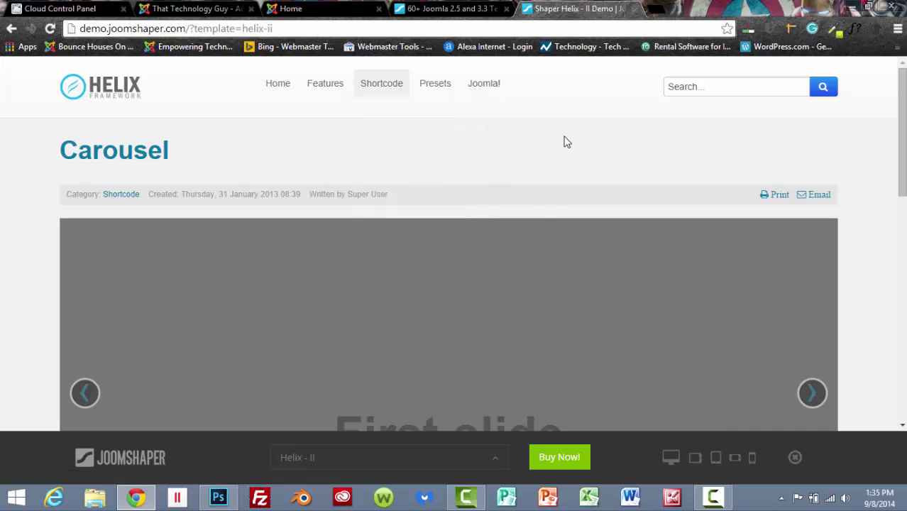
mouse_move(385, 86)
mouse_move(304, 81)
Step: Return to the Custom HTML module and enter "[carousel]" with "[carousel_item]" on a new line in the editor
key("ctrl+2")
type("[carousel]")
key("Return")
type("[carousel_item]")
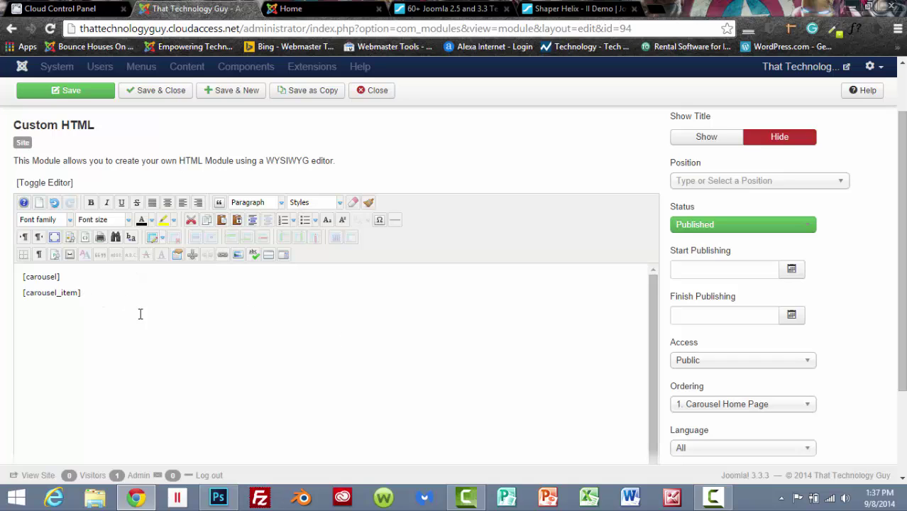
Step: Choose albert-einstein_blue.jpg for the first item and set its alternate text to "Albert Einstein, Genius, Technology Wizard of his time."
left_click(237, 255)
left_click(431, 353)
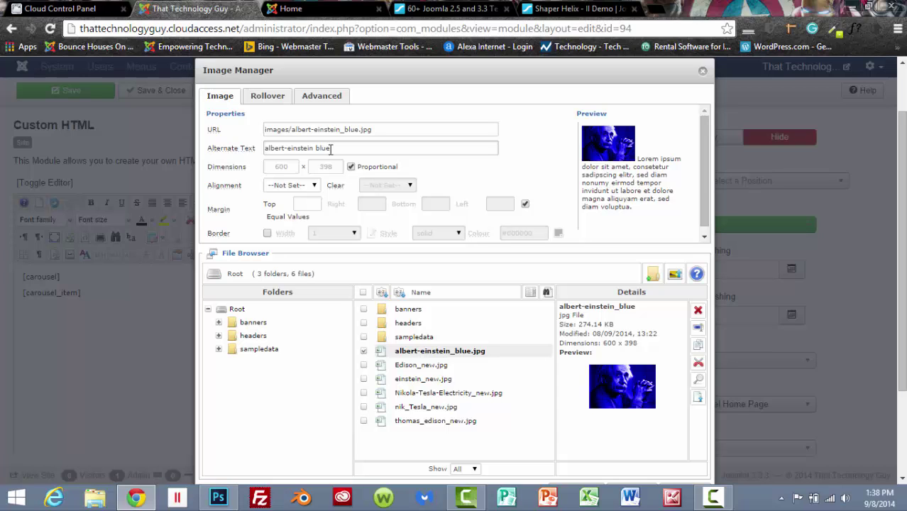
mouse_move(236, 154)
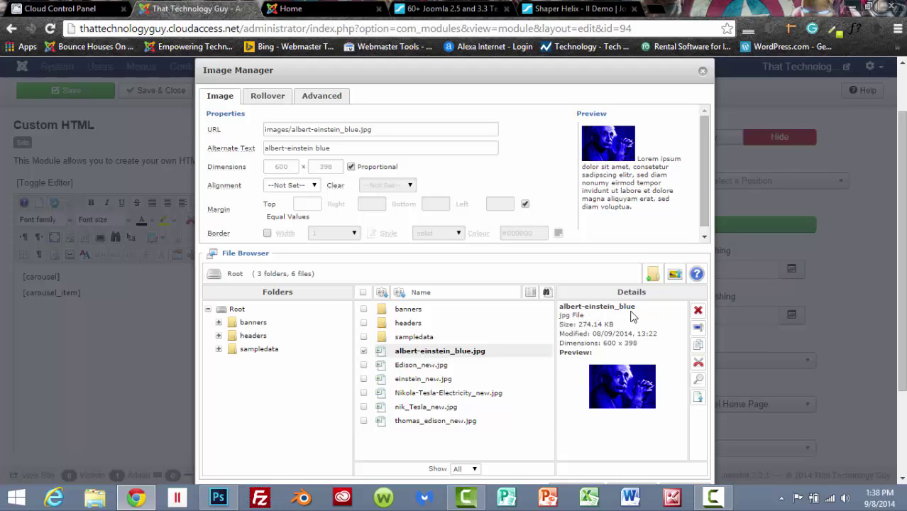
left_click(331, 148)
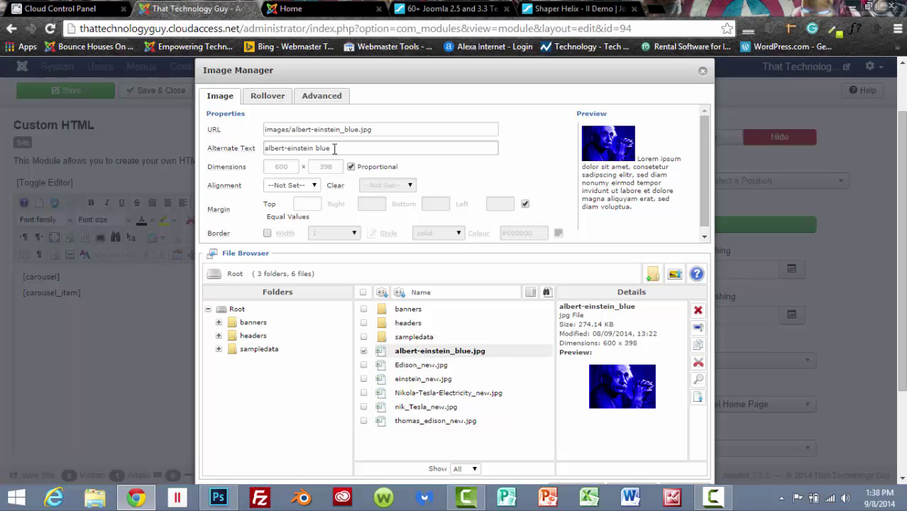
left_click_drag(331, 148, 245, 157)
type("Albert Einstein, Genius, Technology Wizard of his time.")
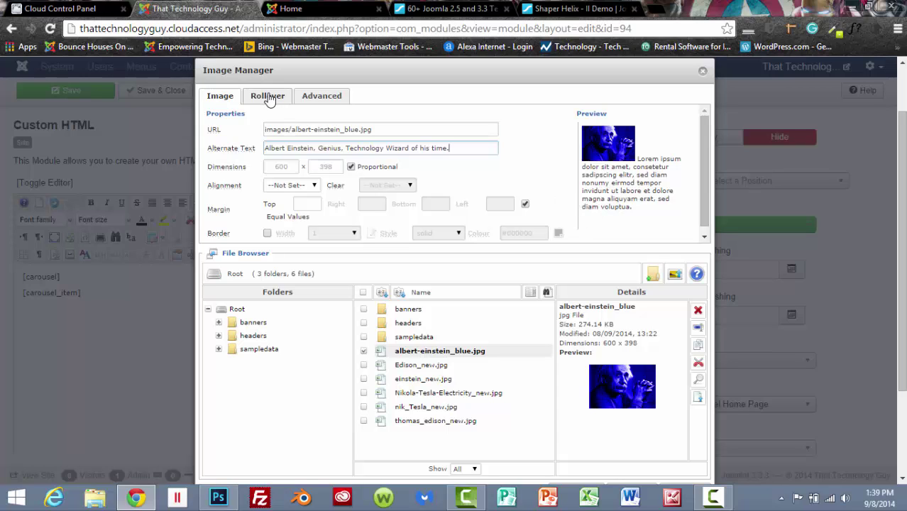
Step: Set the image title to "Albert Einstein" and insert the image after the carousel item tag
left_click(319, 102)
left_click(300, 174)
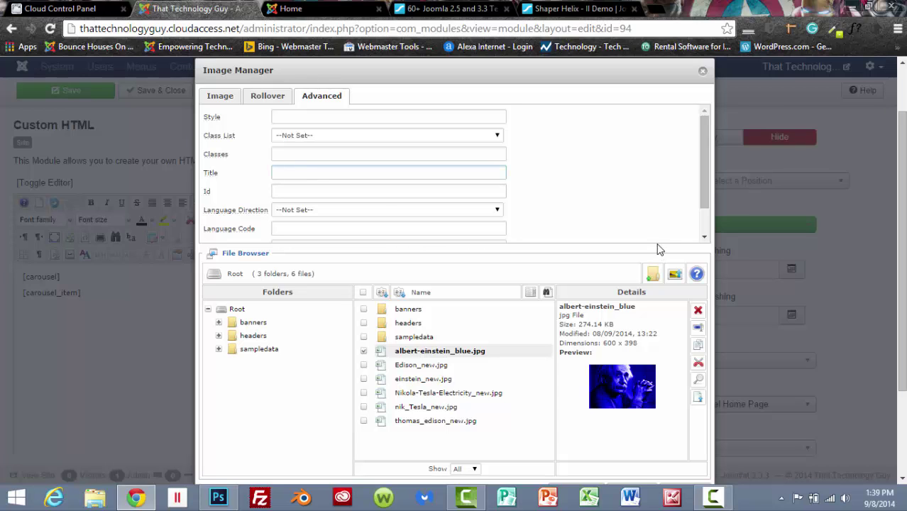
type("Albert Einstein")
scroll(657, 346, "down", 3)
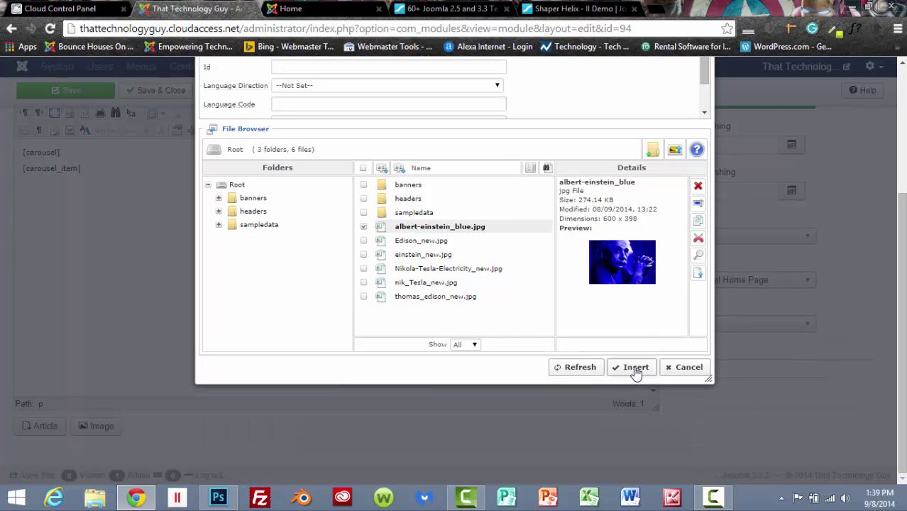
left_click(636, 369)
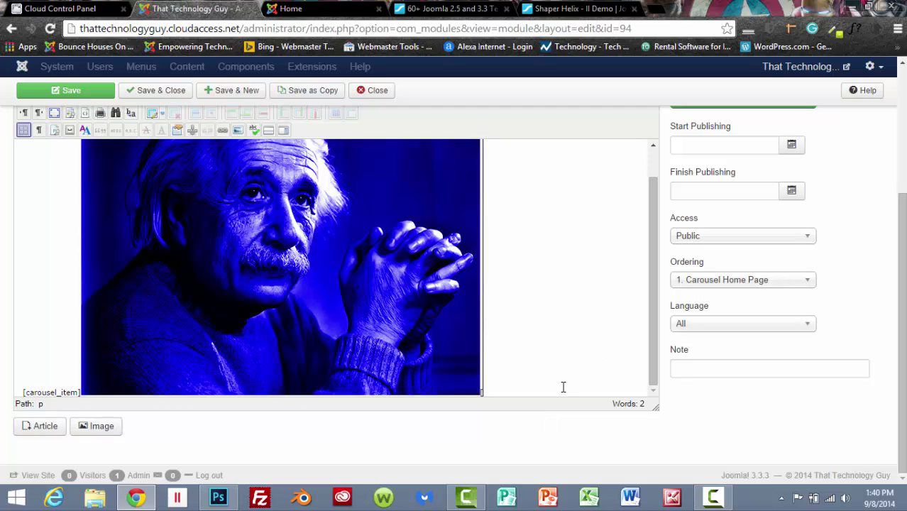
Step: Complete the Einstein item with "[caption]Great Thinker[/caption][/carousel_item]" and centre its image
type("[caption]Great Thinker[/caption][")
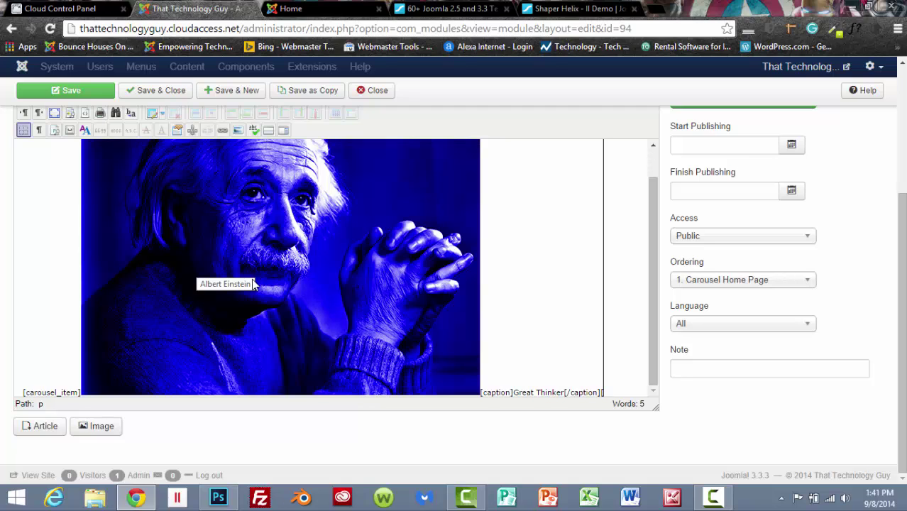
type("/carousel_item]")
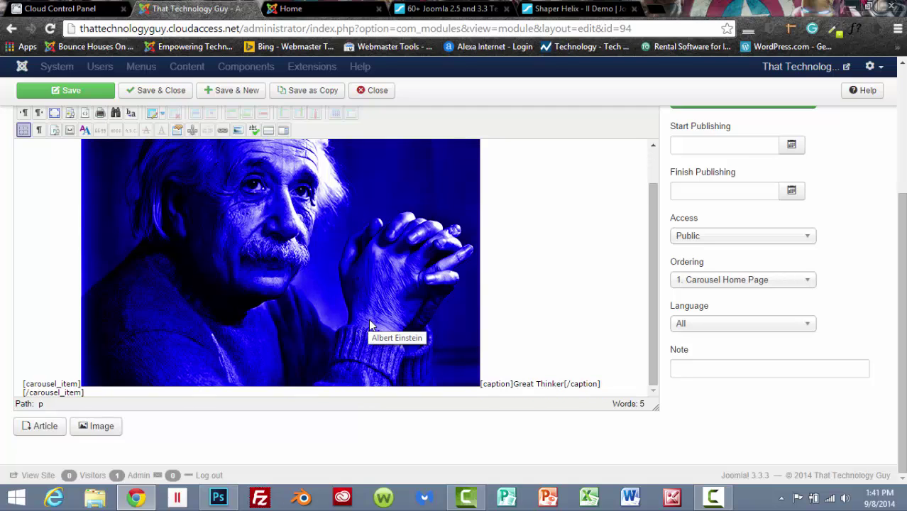
scroll(369, 319, "up", 1)
scroll(375, 321, "down", 1)
scroll(374, 321, "up", 1)
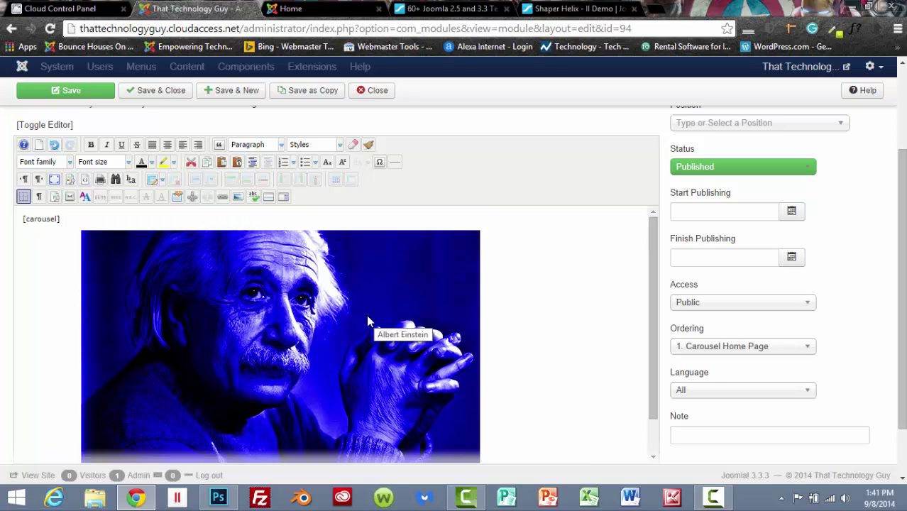
left_click(286, 318)
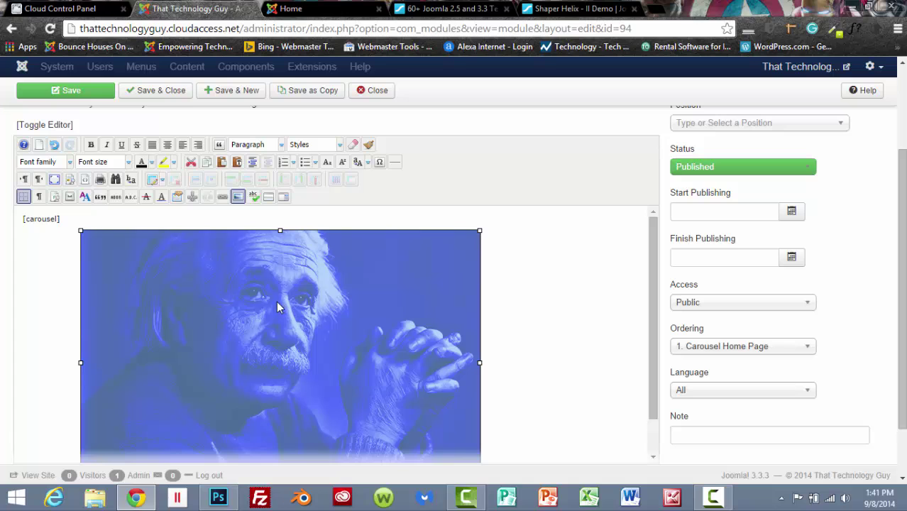
left_click(169, 145)
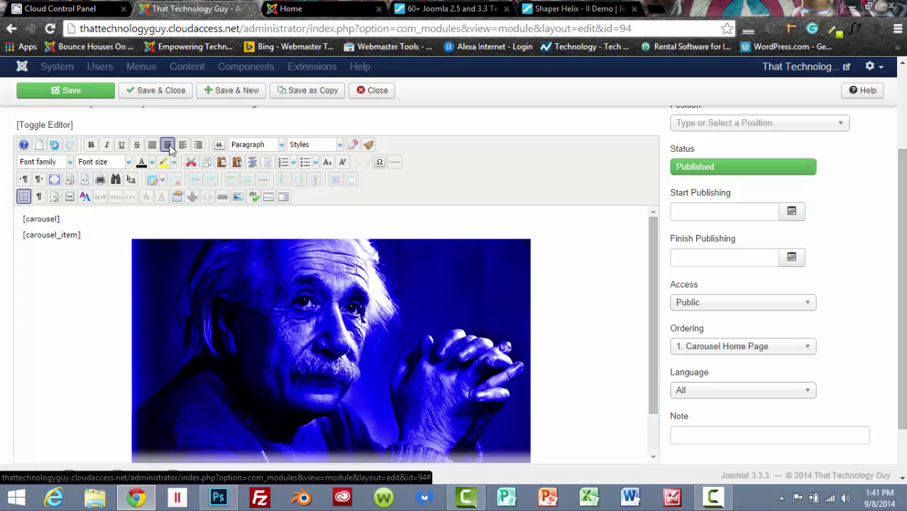
Step: Start a second "[carousel_item]" on a new line below the Einstein item
scroll(219, 396, "down", 2)
left_click(213, 395)
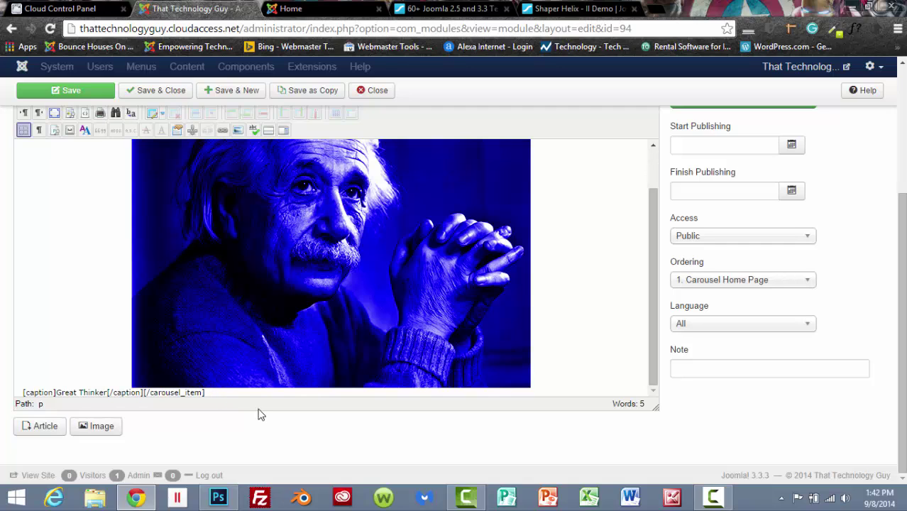
key("Return")
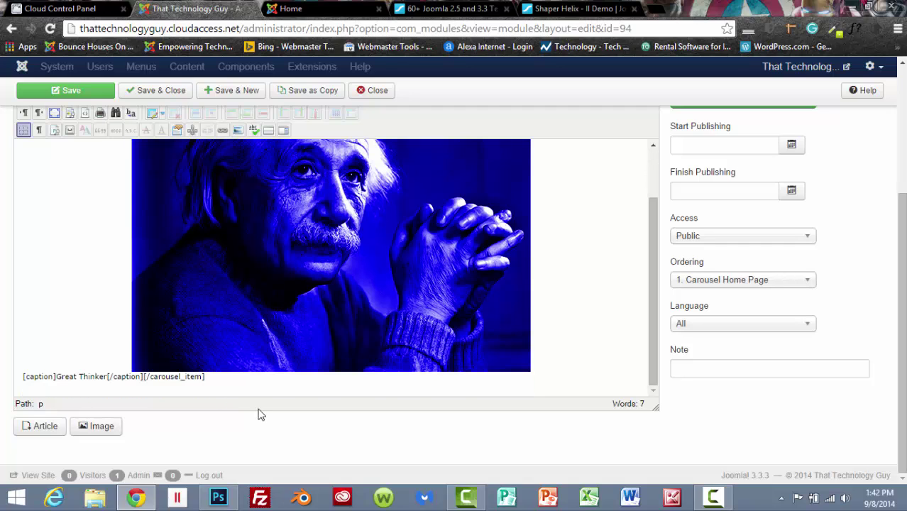
type("[carousel_item]")
Step: Choose Edison_new.jpg for the second item and set its alternate text to "Thomas Edison, Great Inventor, Technology Wizard"
scroll(415, 373, "up", 3)
left_click(238, 130)
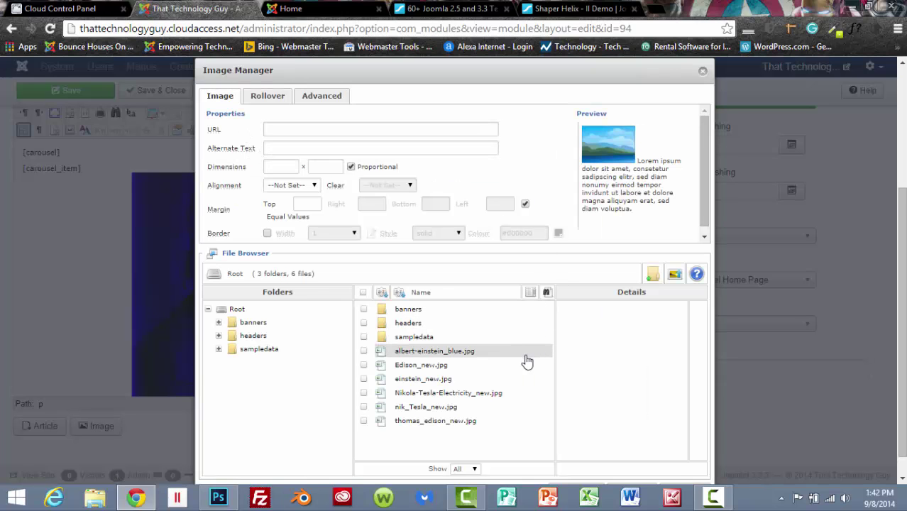
scroll(524, 361, "down", 1)
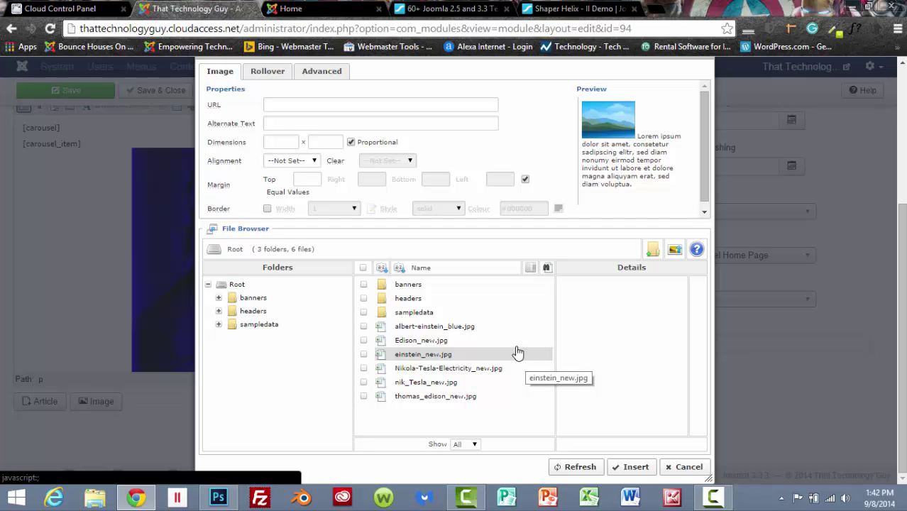
left_click(421, 342)
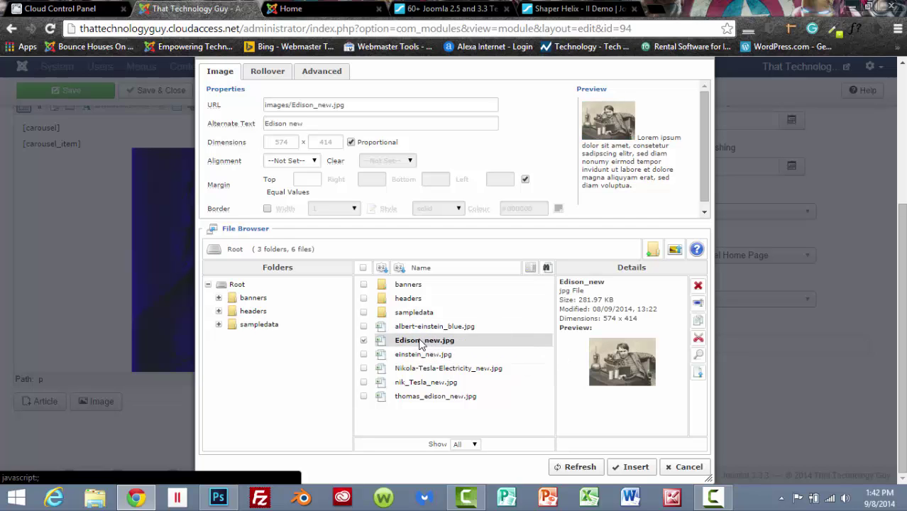
left_click(307, 124)
left_click_drag(308, 124, 260, 127)
key("BackSpace")
type("Thomas Edison, Great Inventor, Technology Wizard")
Step: Set the Edison image's title to "Thomas Edison" and insert it into the second carousel item
left_click(326, 69)
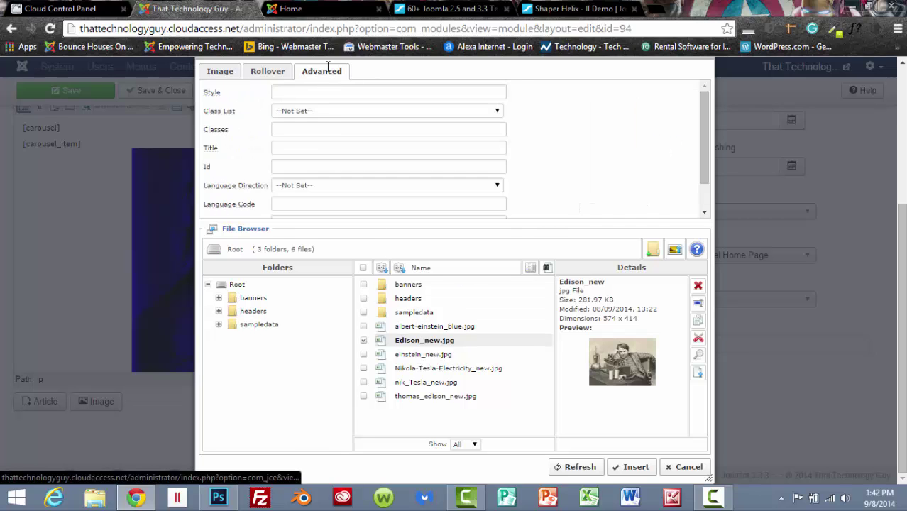
left_click(321, 146)
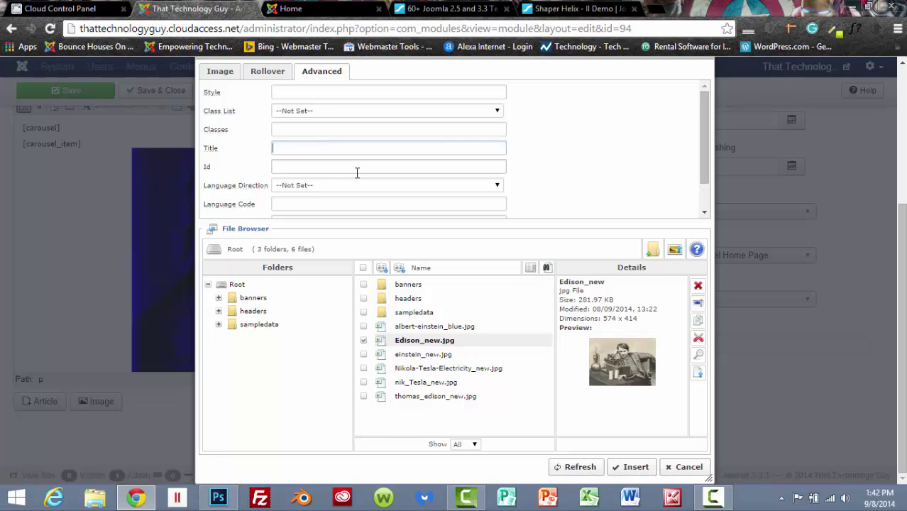
type("Thomas Edison")
left_click(630, 467)
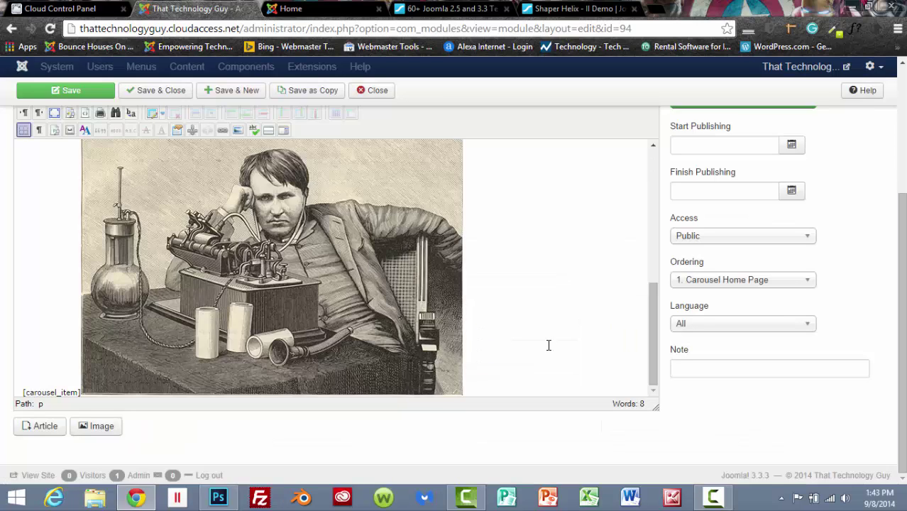
Step: Close the Edison item with "[/carousel_item]" and add the remaining images, each enclosed in "[carousel_item]" and "[/carousel_item]"
type("[/carousel")
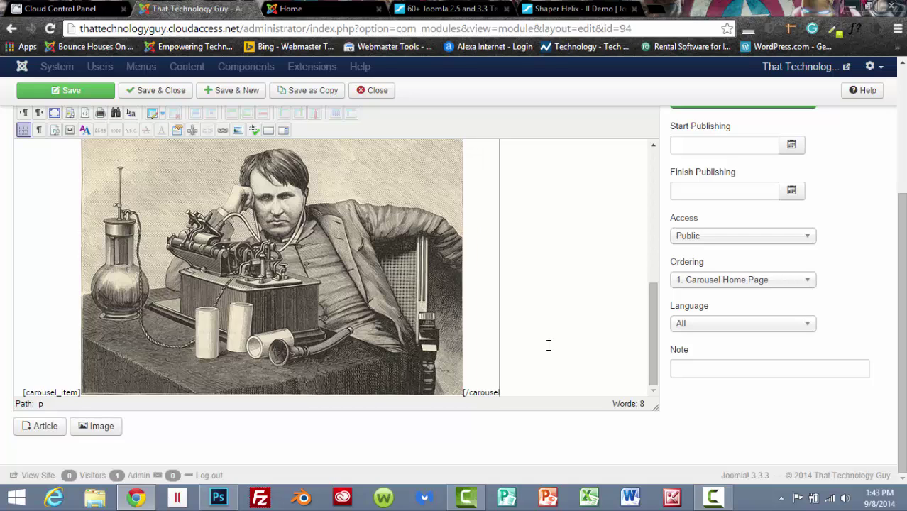
type("_item")
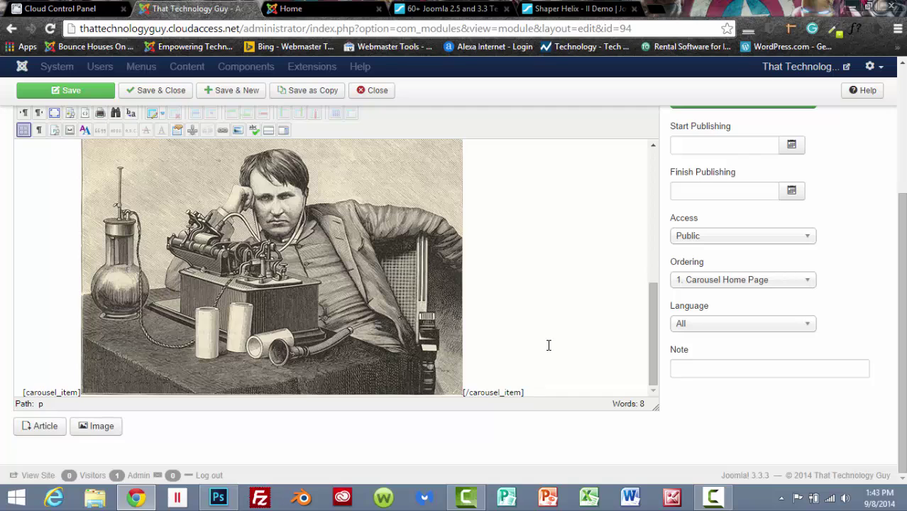
key("Return")
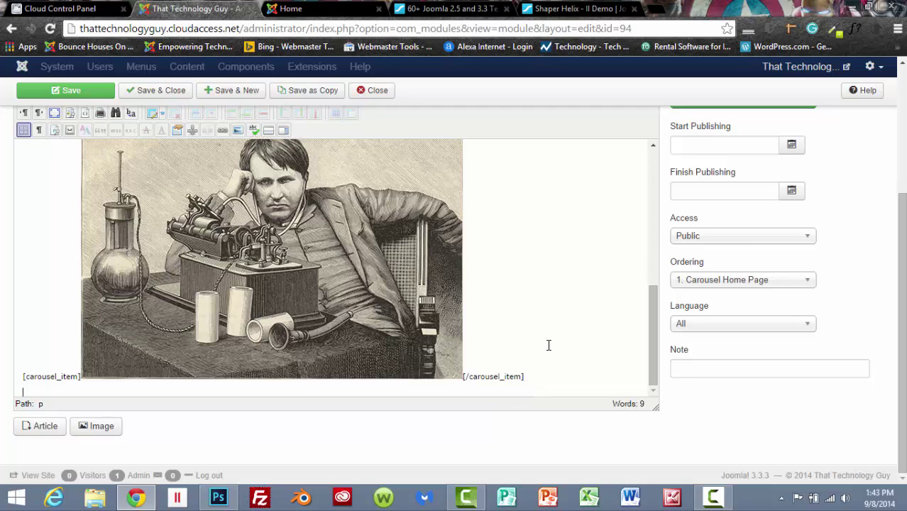
type("[carousel_item][/carousel_item")
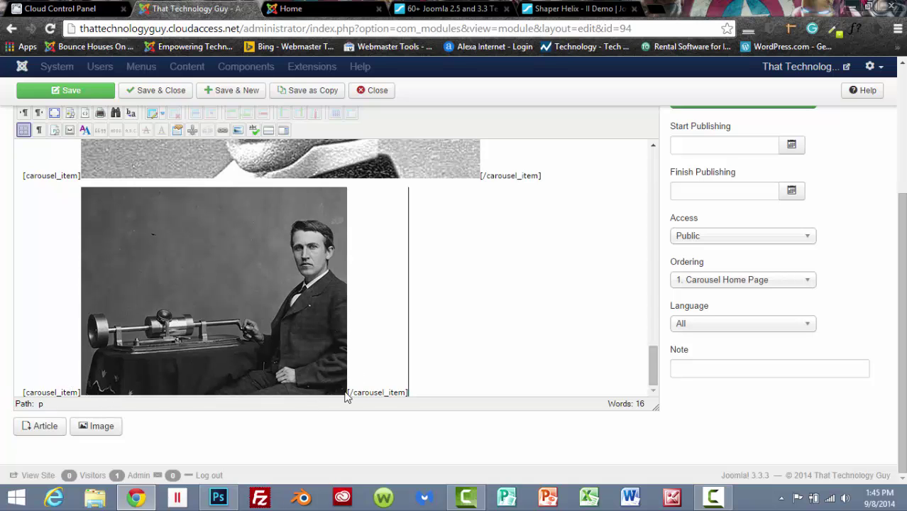
Step: Centre the first Edison image and the remaining carousel images below it
scroll(308, 345, "up", 5)
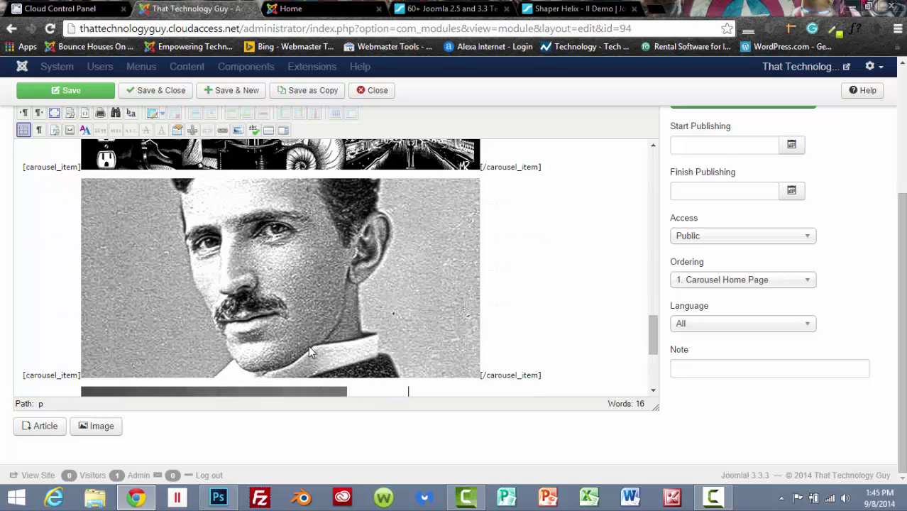
scroll(308, 345, "up", 10)
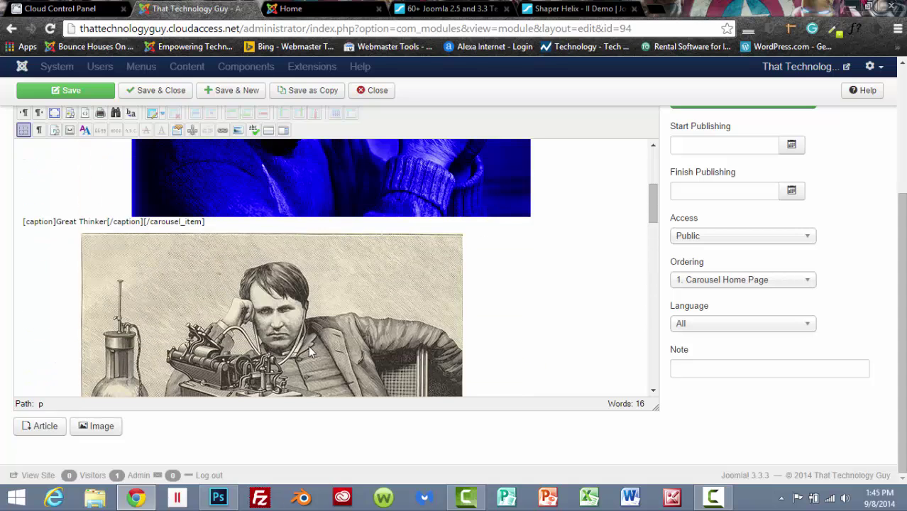
scroll(310, 348, "down", 3)
left_click(312, 337)
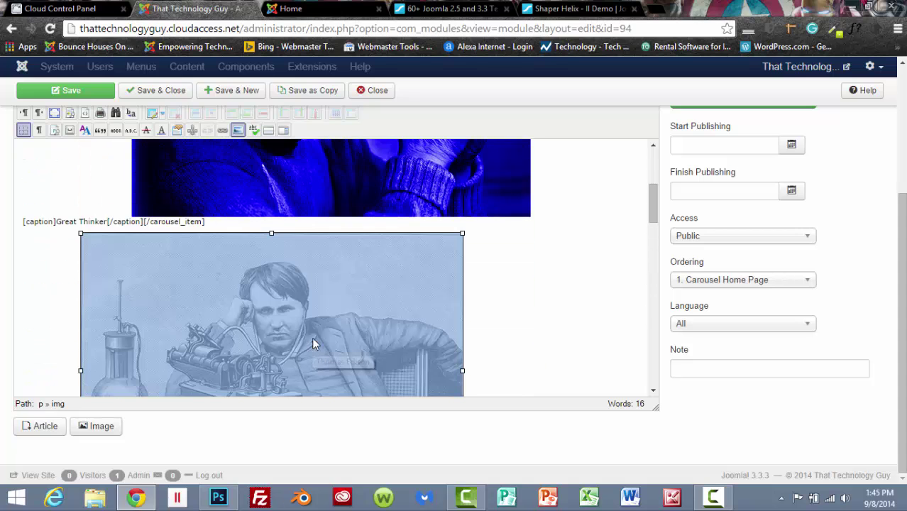
scroll(633, 316, "up", 1)
scroll(633, 315, "down", 1)
scroll(781, 358, "up", 1)
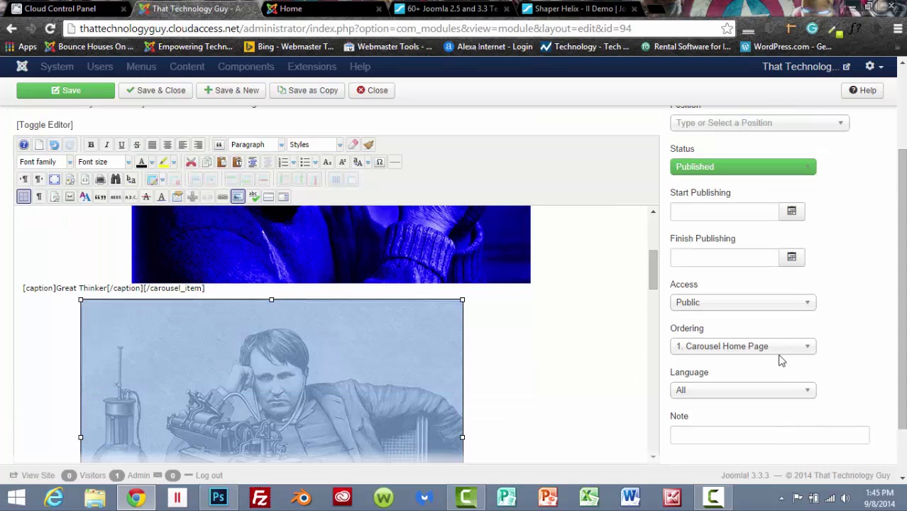
left_click(167, 145)
scroll(399, 358, "down", 5)
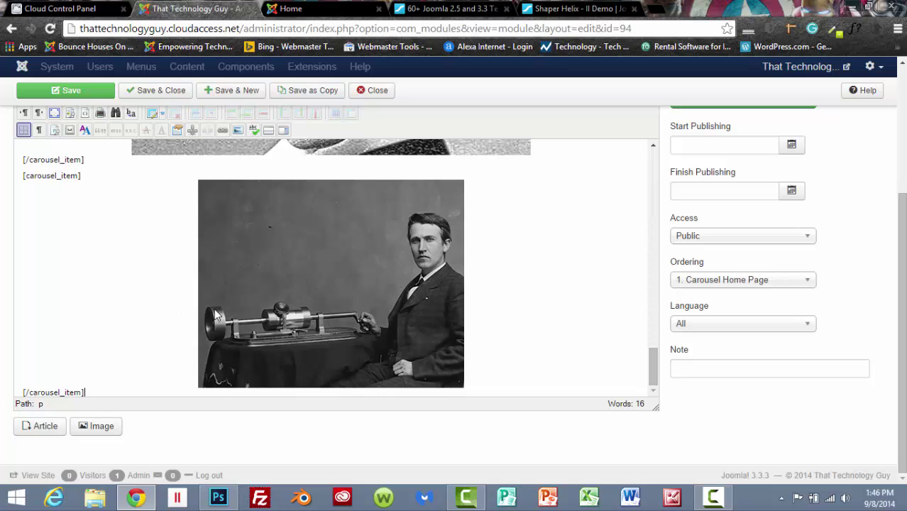
Step: Review the module's carousel shortcode, checking the opening tag, the item tags and the first image's caption
scroll(256, 304, "up", 5)
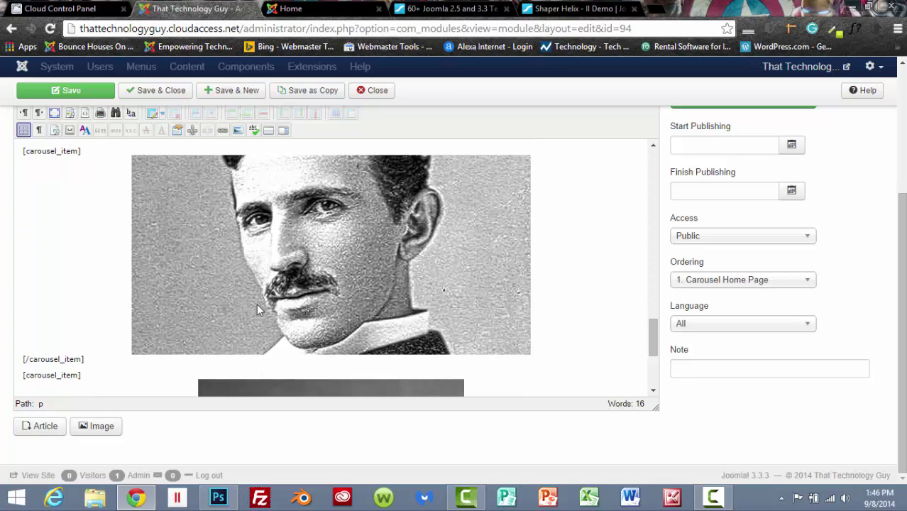
scroll(256, 304, "up", 10)
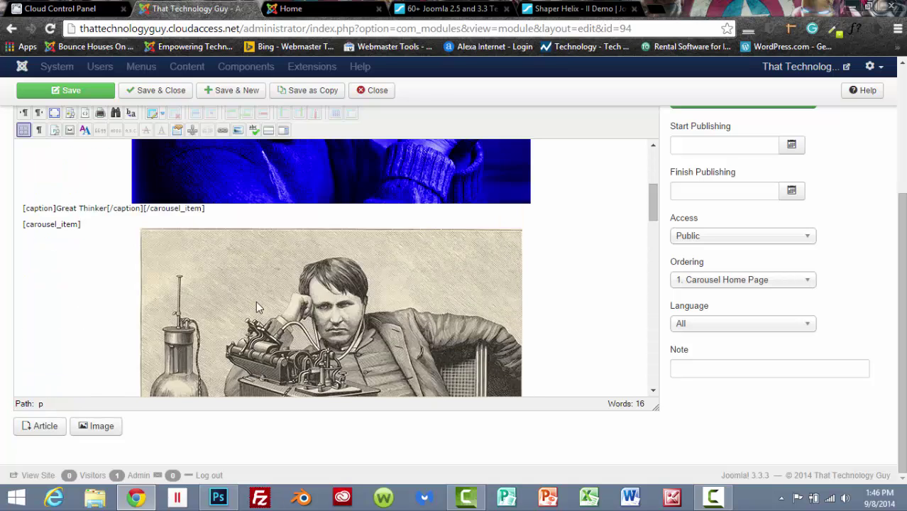
scroll(258, 305, "up", 5)
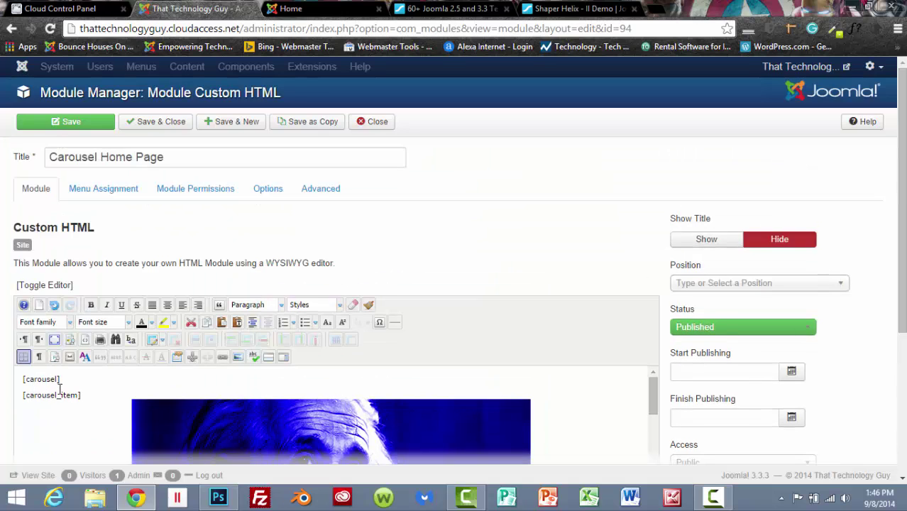
scroll(405, 437, "down", 5)
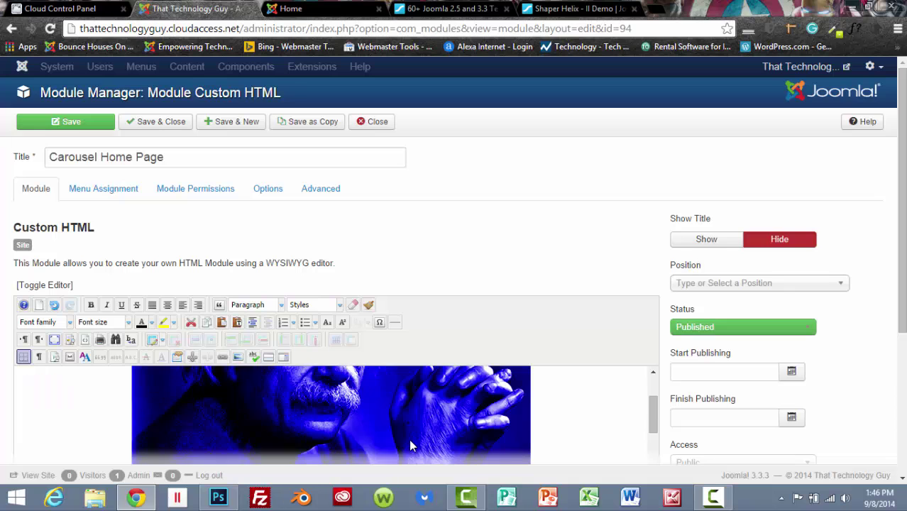
scroll(546, 298, "down", 3)
scroll(570, 300, "down", 2)
scroll(570, 299, "up", 2)
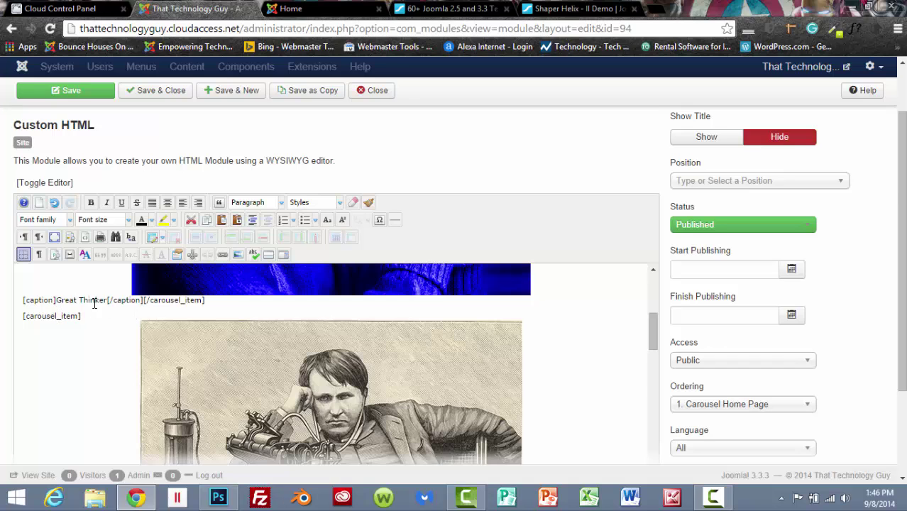
Step: Add the closing "[/carousel]" tag on a new line after the last carousel item
scroll(125, 341, "down", 5)
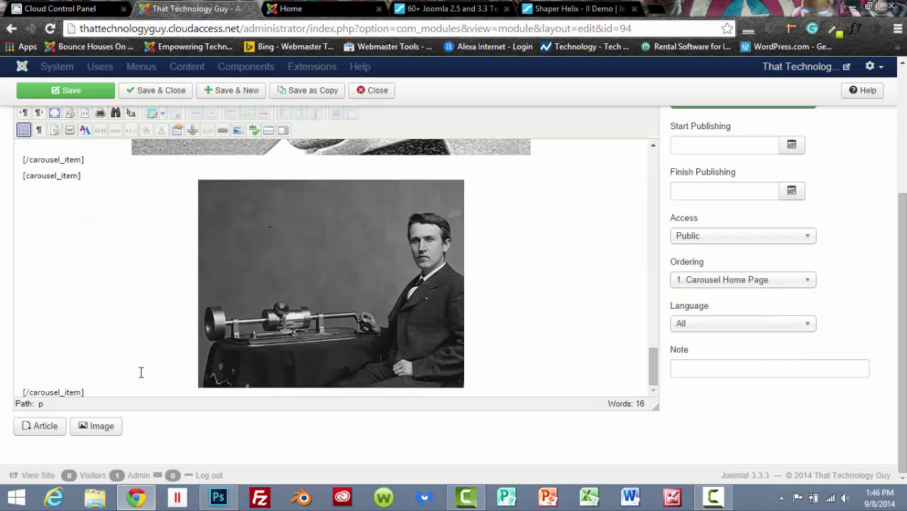
key("Return")
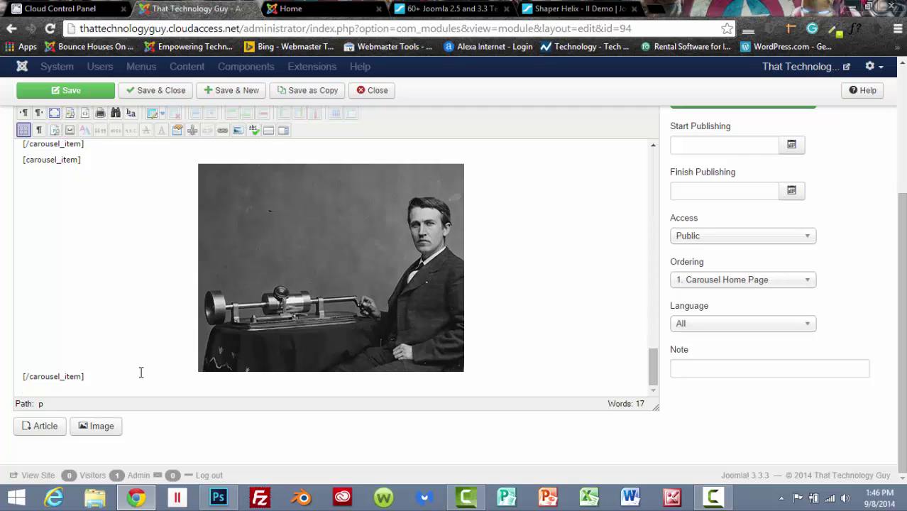
type("[/carous")
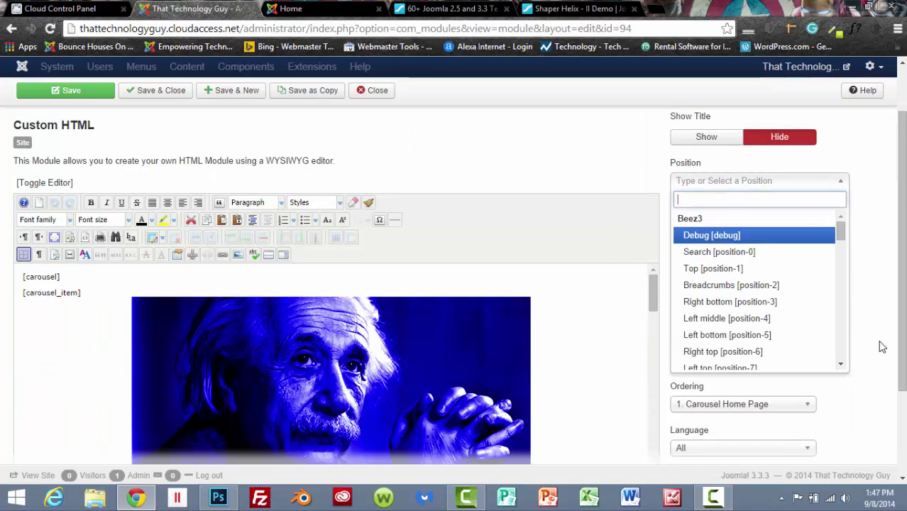
Step: Assign the module to the Shaper_helix_ii template's Feature [feature] position, and save and close it
left_click_drag(845, 239, 859, 308)
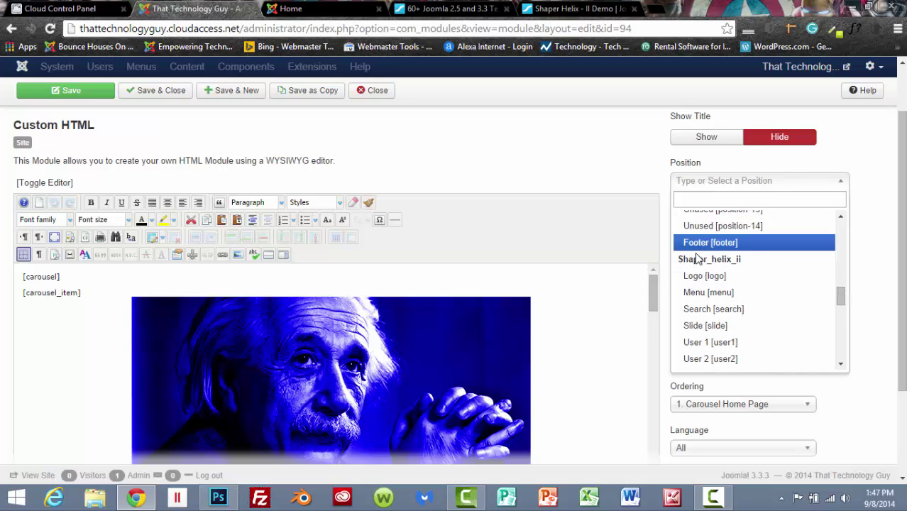
scroll(754, 277, "down", 3)
left_click(755, 274)
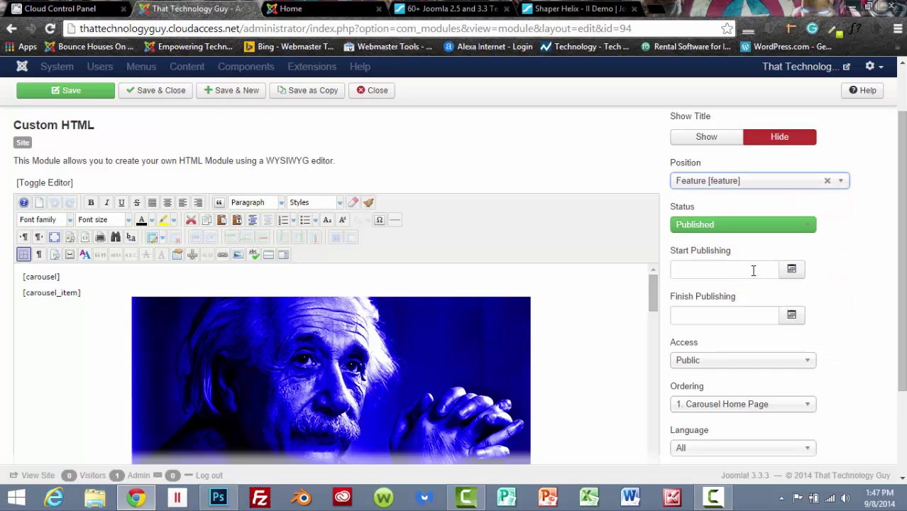
left_click(158, 93)
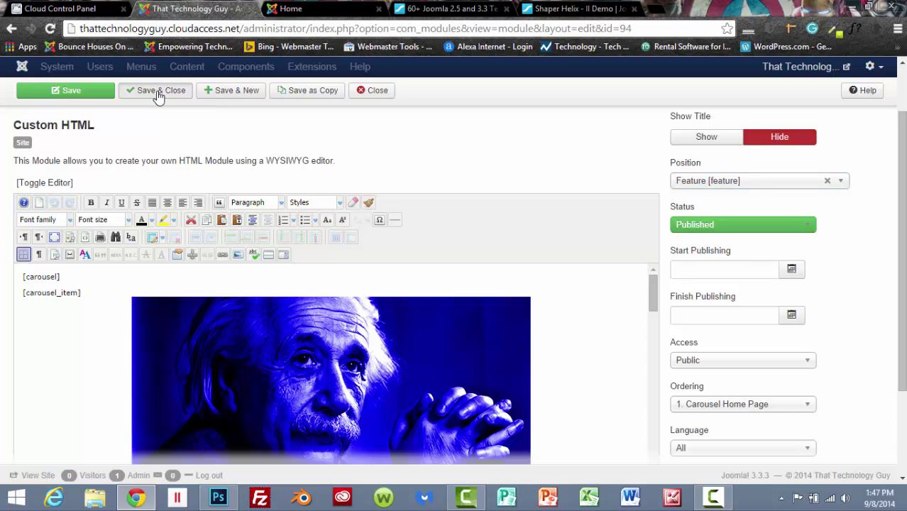
Step: Reload the site's public Home page and look over the carousel and the content below it
left_click(340, 10)
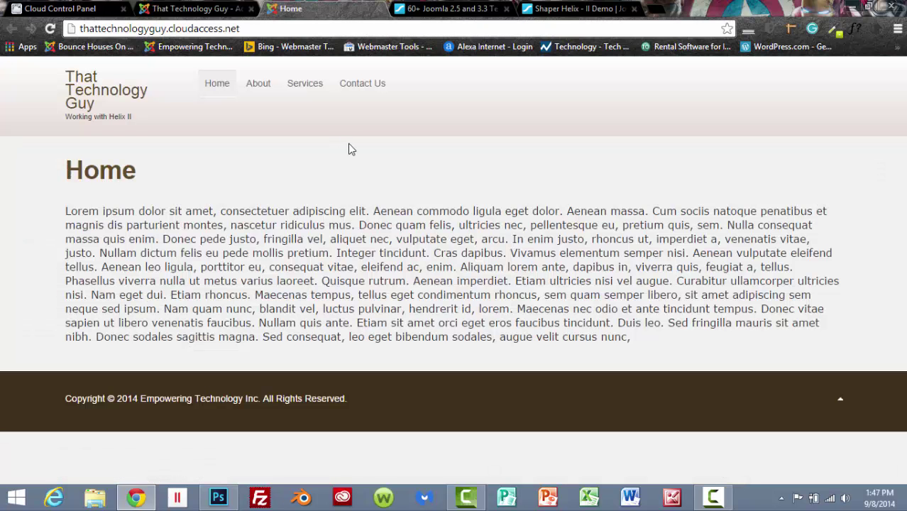
left_click(50, 29)
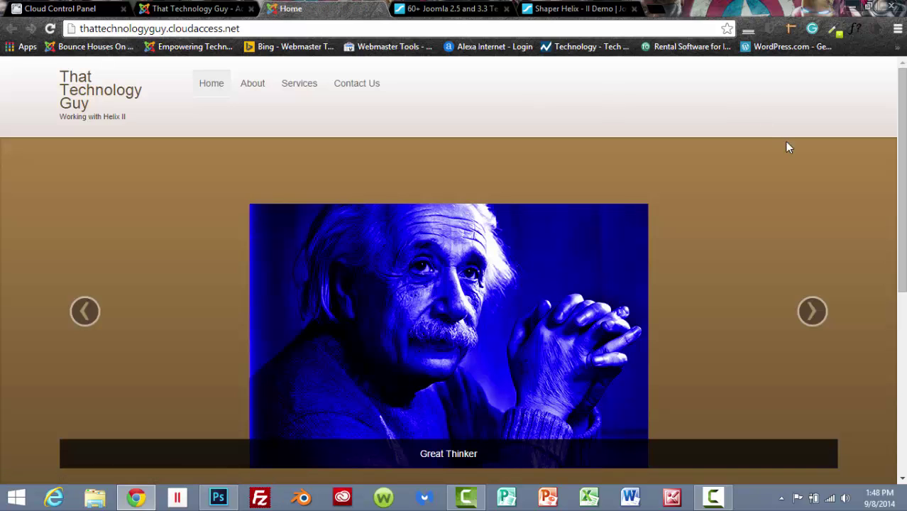
scroll(746, 206, "down", 1)
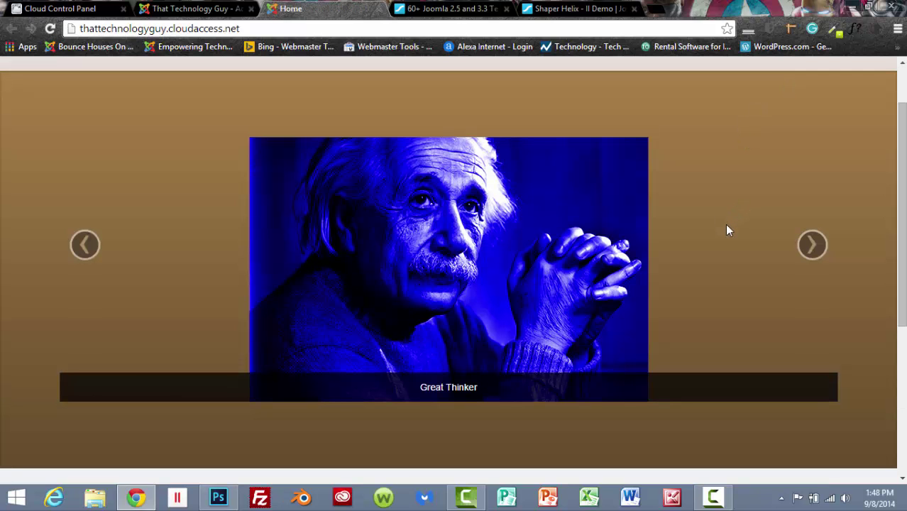
scroll(726, 215, "down", 2)
scroll(722, 218, "up", 2)
Step: Advance the Home page carousel through all its slides until it returns to the first one
left_click(810, 246)
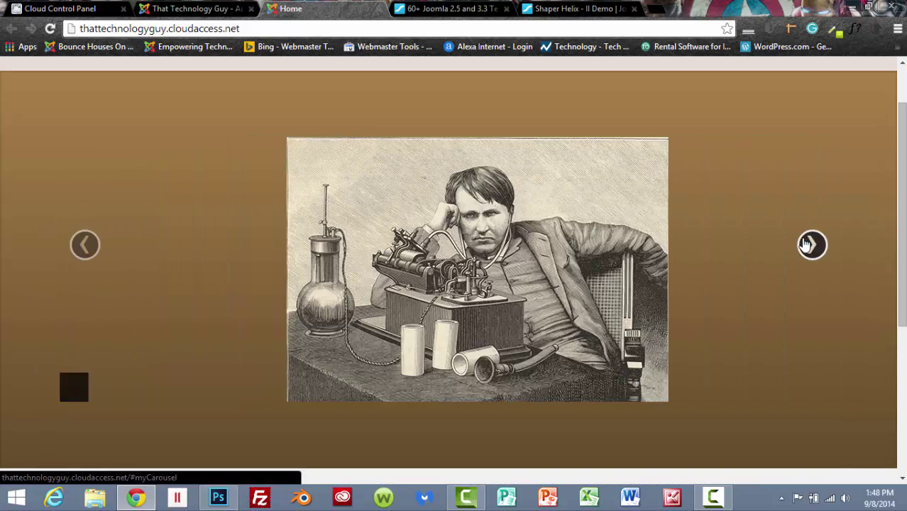
left_click(810, 246)
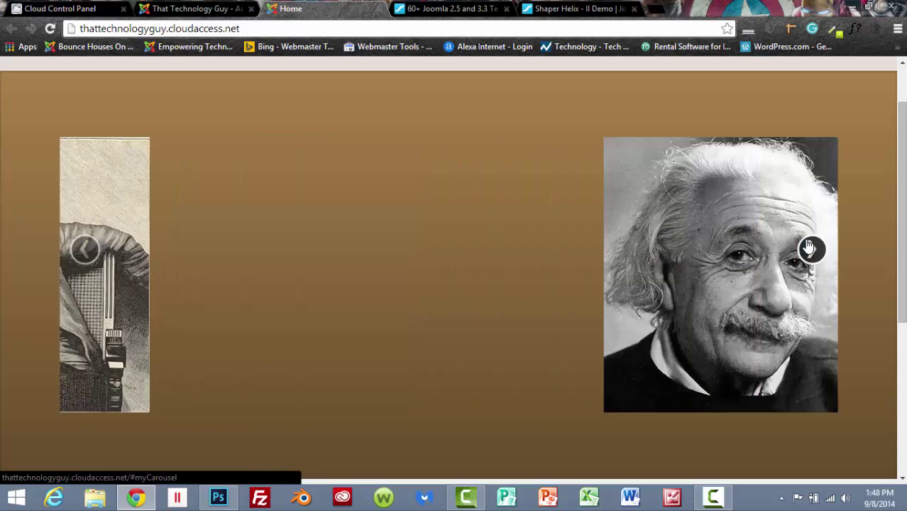
left_click(813, 253)
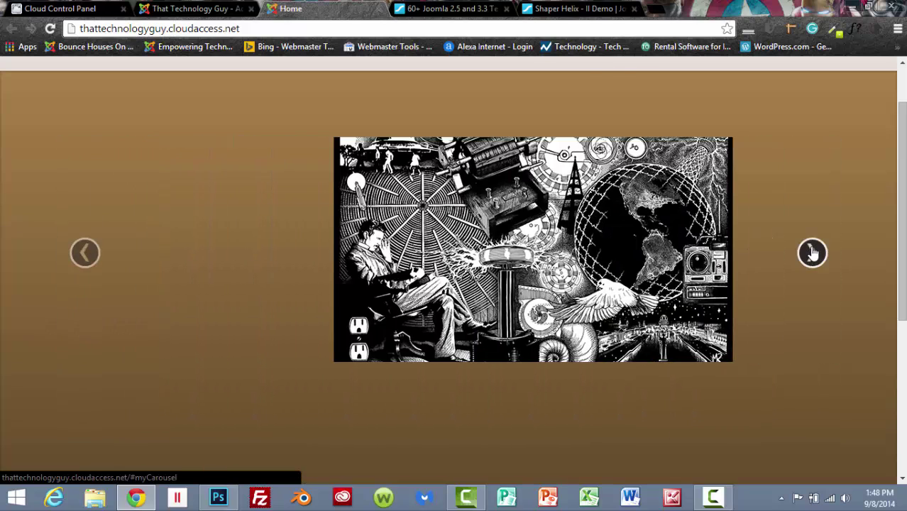
left_click(813, 238)
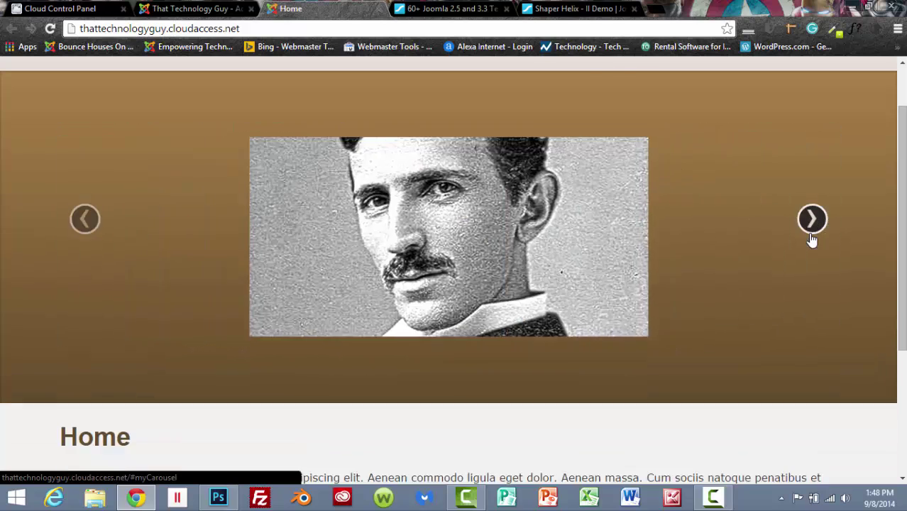
left_click(812, 237)
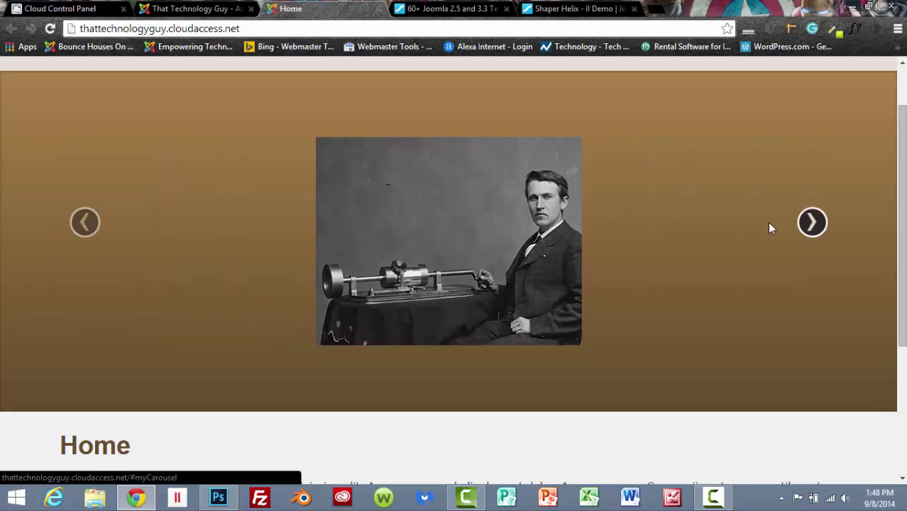
left_click(812, 224)
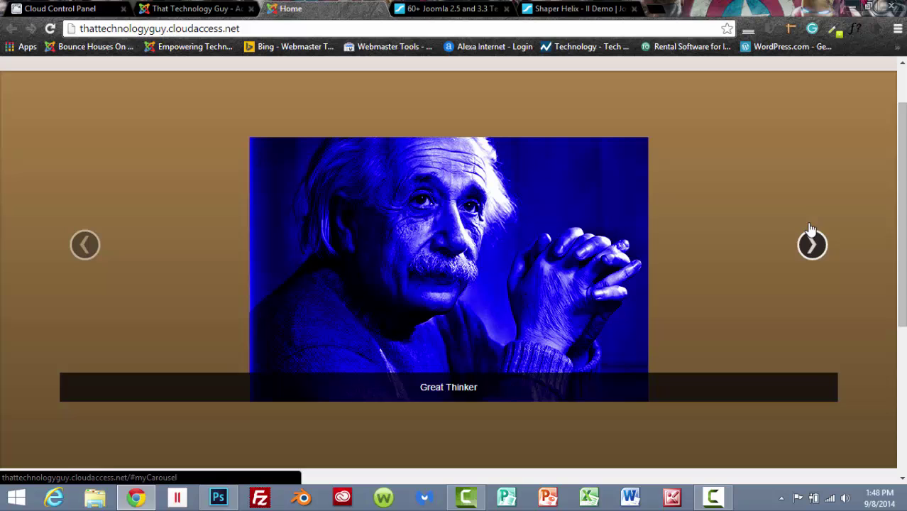
Step: Examine the first slide's caption and the carousel's placement on the page, and return to the Module Manager
scroll(801, 244, "down", 3)
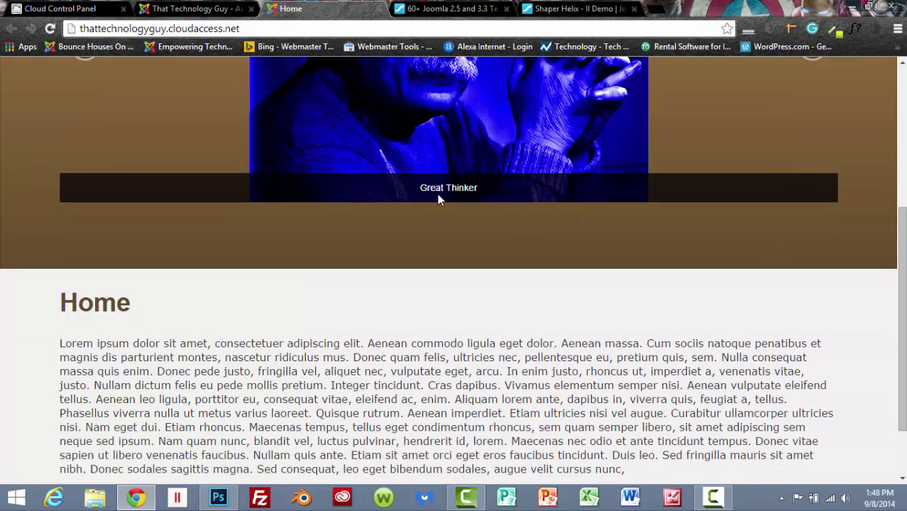
scroll(800, 265, "up", 2)
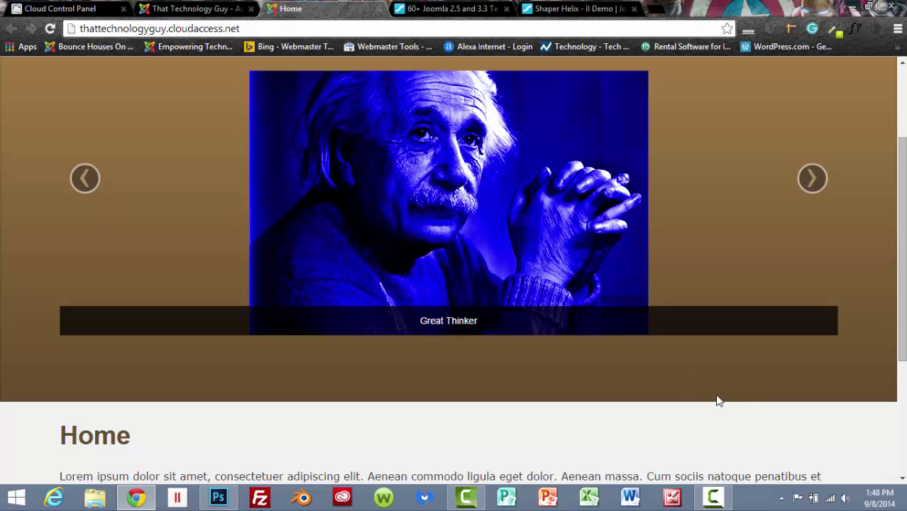
scroll(739, 406, "up", 2)
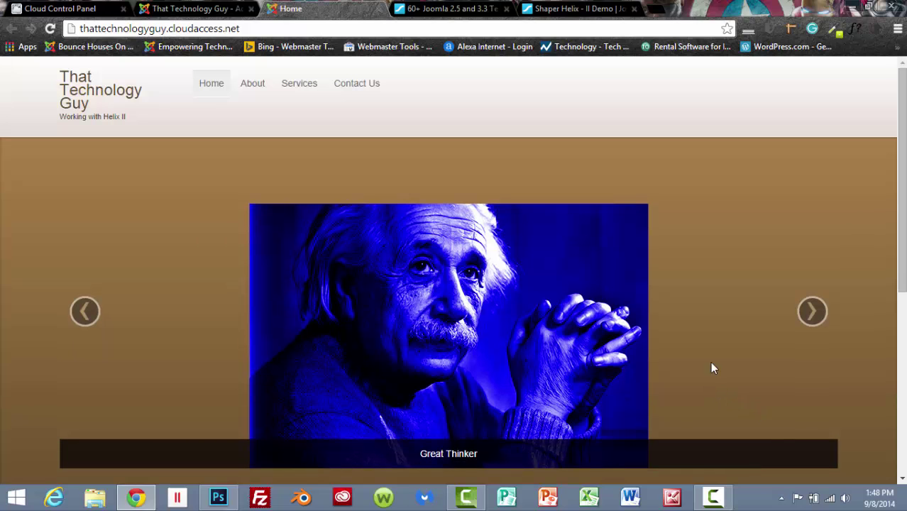
scroll(714, 368, "down", 2)
scroll(717, 370, "up", 2)
left_click(190, 10)
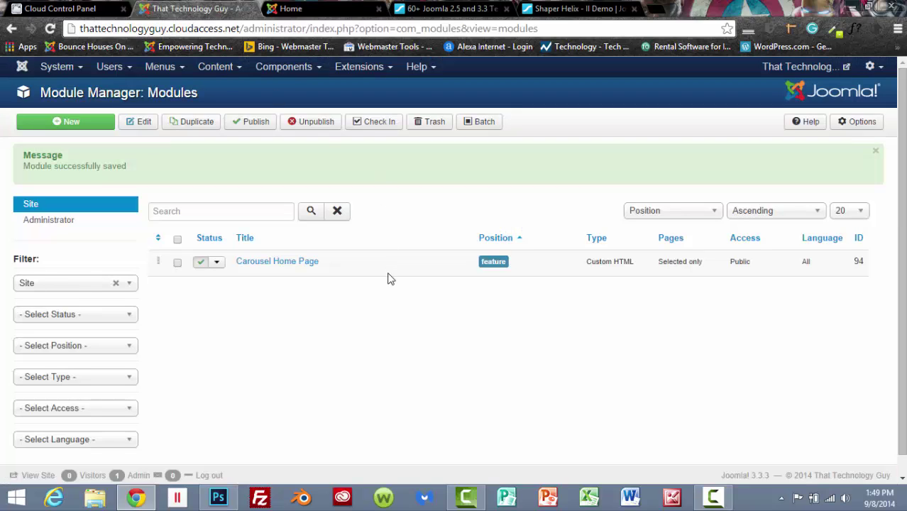